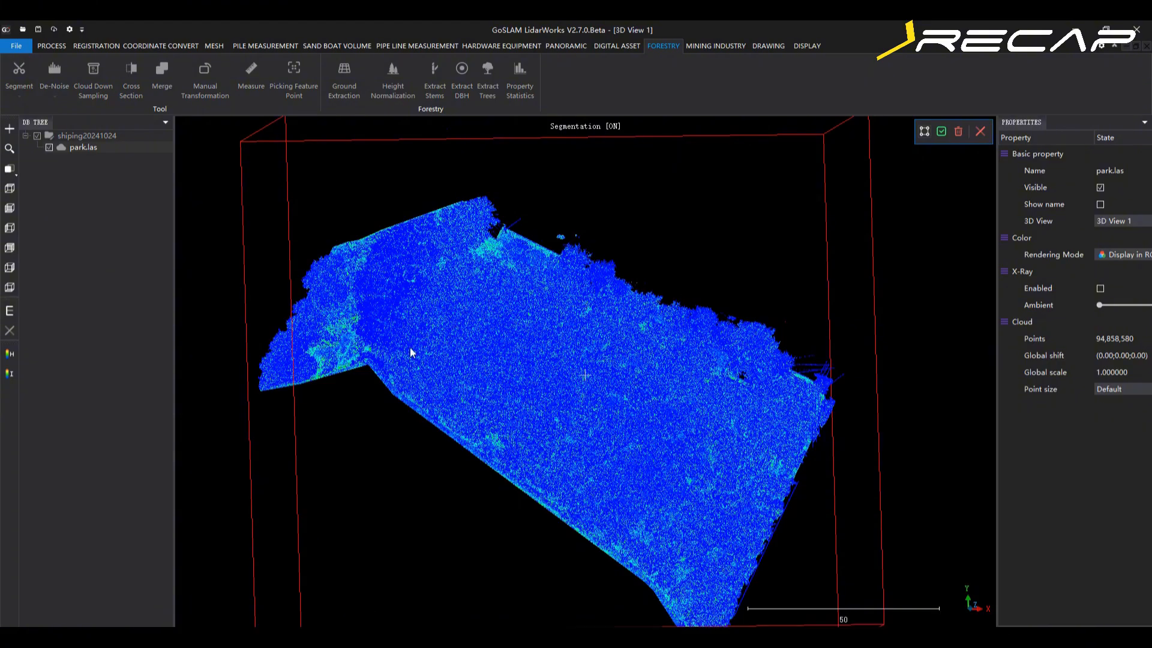
Segment the main forest area out of park.las with a polygon drawn around it.
{"action": "left_click", "coordinate": [359, 388]}
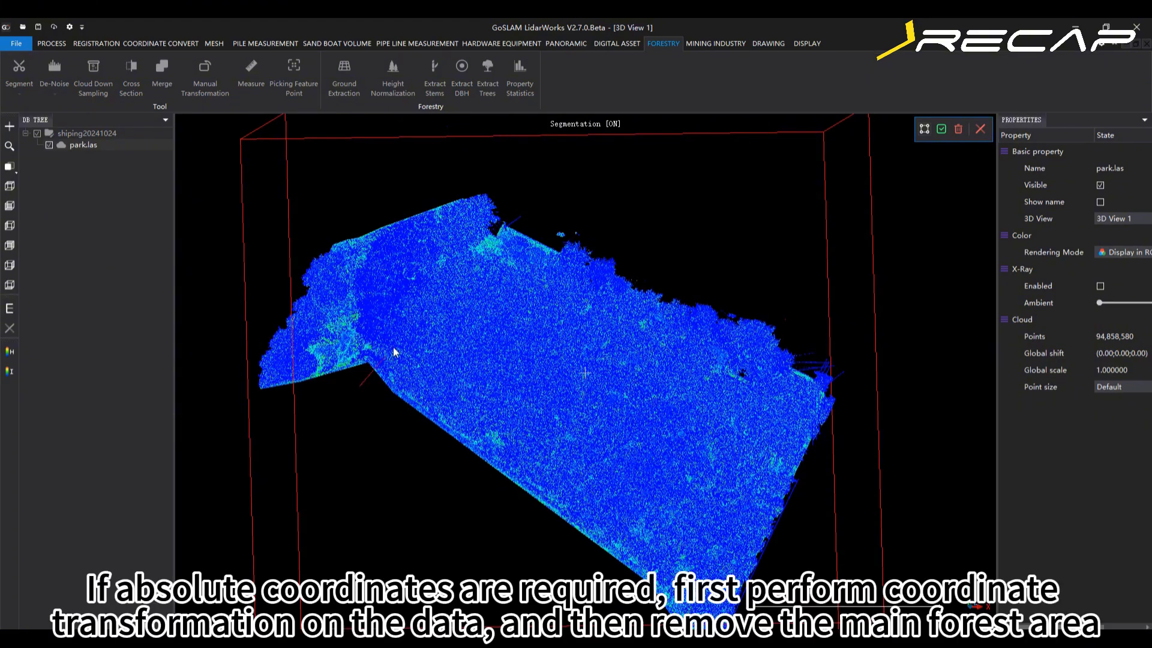
{"action": "left_click", "coordinate": [457, 259]}
{"action": "left_click", "coordinate": [793, 449]}
{"action": "left_click", "coordinate": [642, 603]}
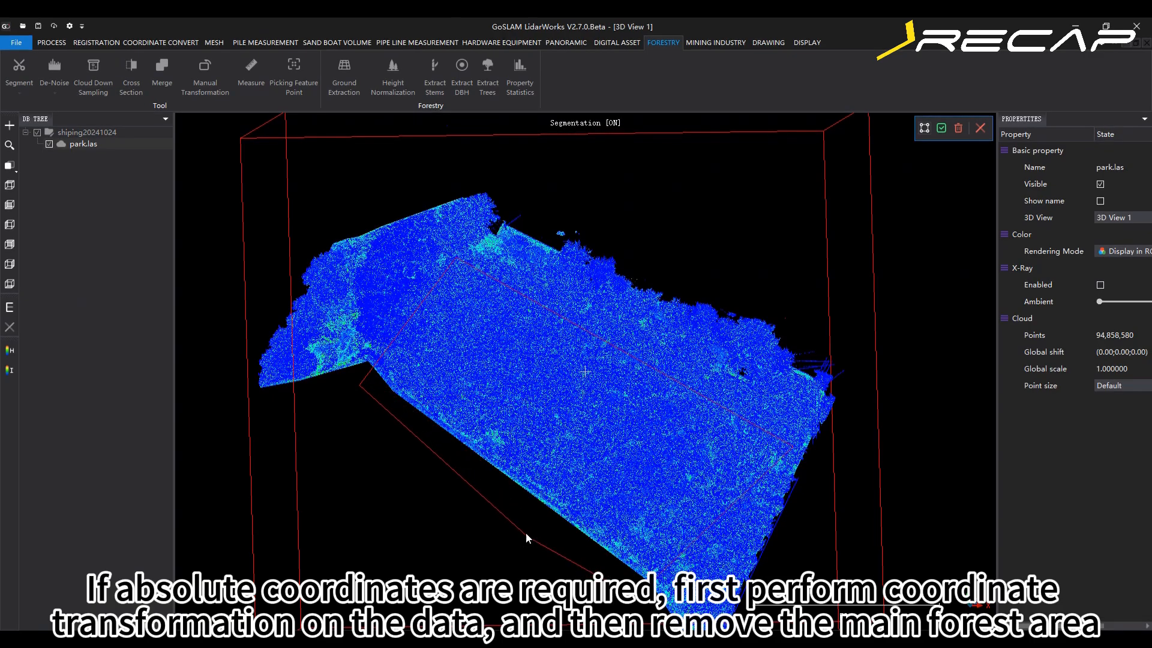
{"action": "right_click", "coordinate": [549, 530]}
{"action": "left_click", "coordinate": [940, 129]}
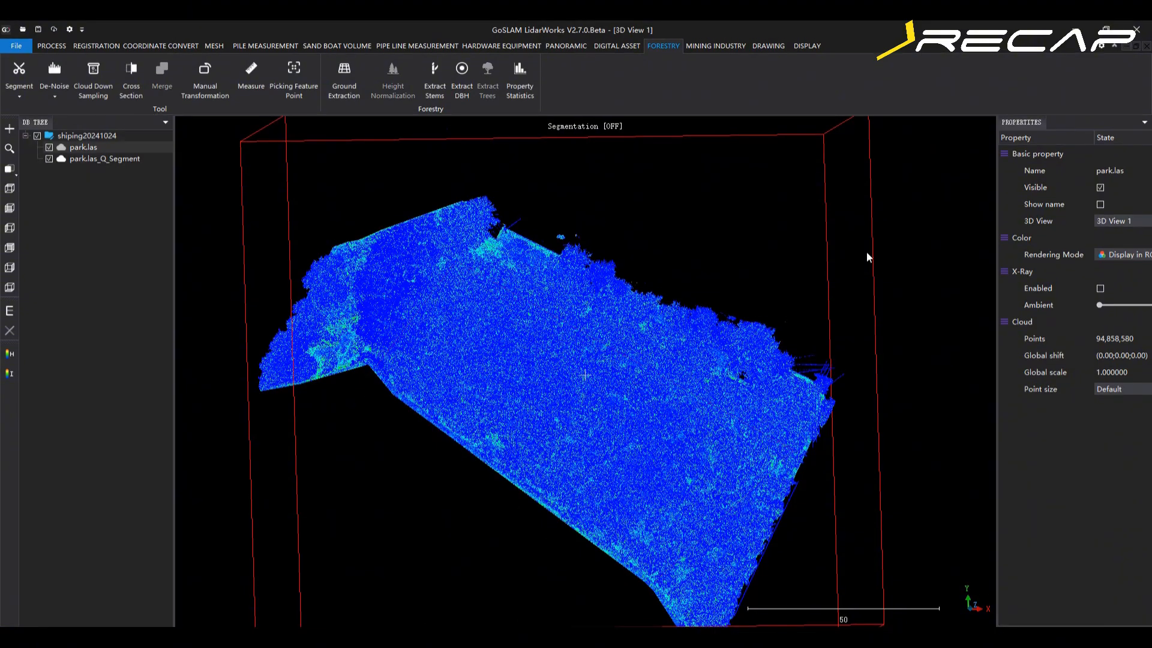
Hide park.las and try noise reduction with the Statistical Filter on the park.las_Q_Segment cloud.
{"action": "left_click", "coordinate": [49, 147]}
{"action": "left_click", "coordinate": [104, 159]}
{"action": "left_click", "coordinate": [54, 93]}
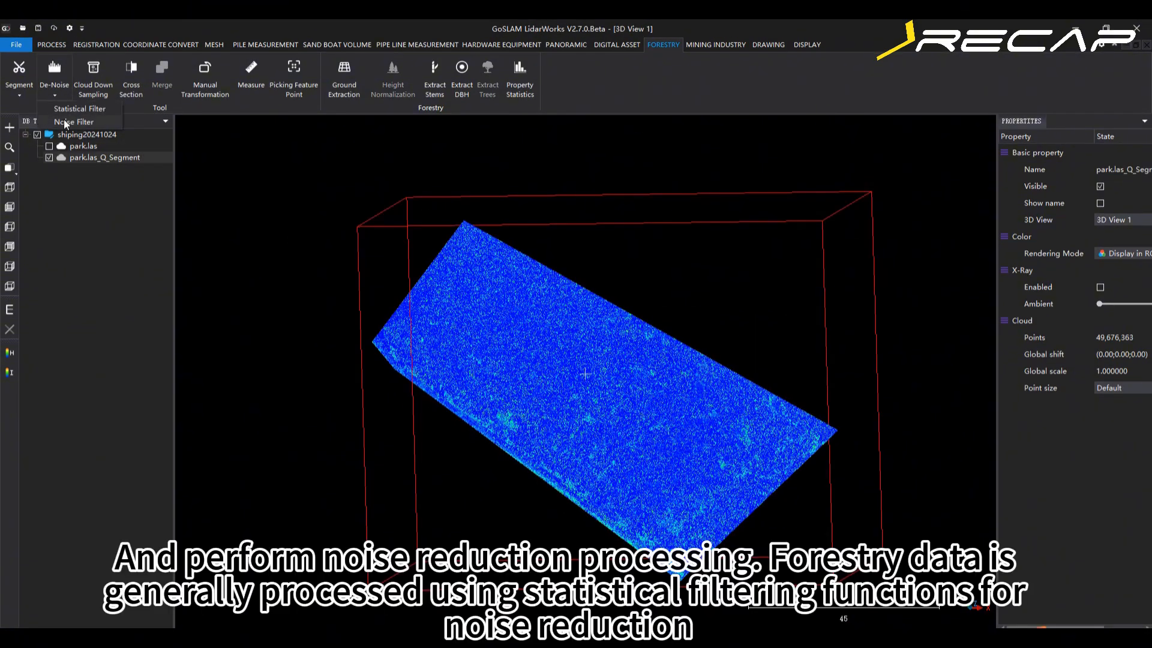
{"action": "left_click", "coordinate": [68, 110]}
{"action": "left_click", "coordinate": [620, 366]}
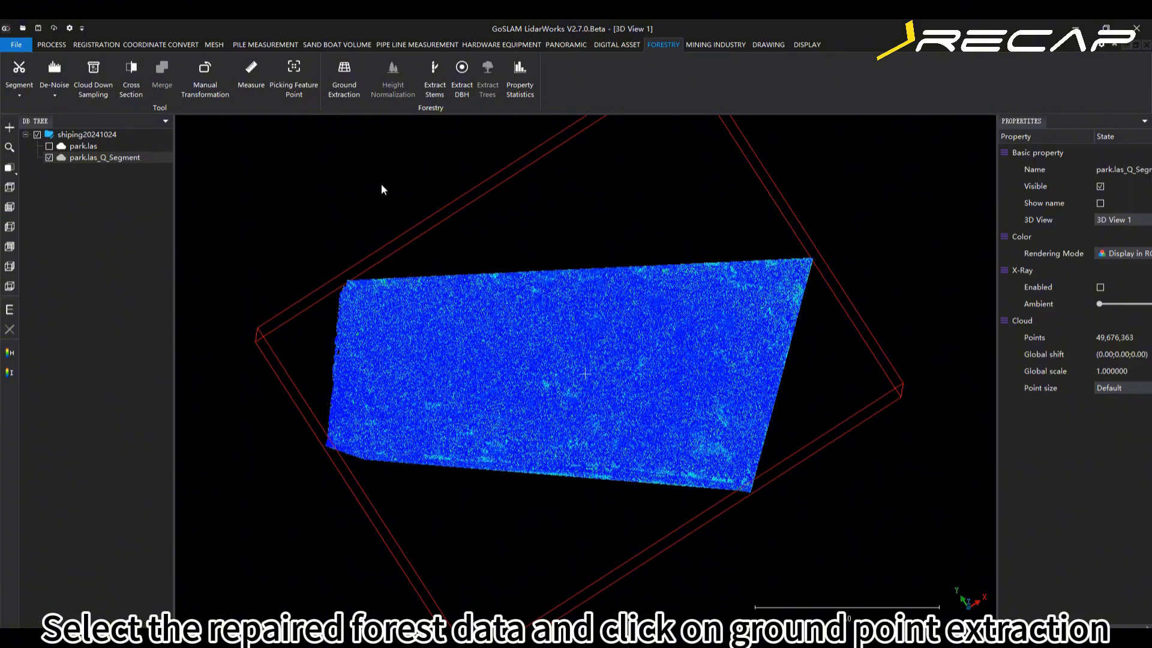
Extract the ground points from park.las_Q_Segment with a grid resolution of 0.20 and select the extracted ground cloud.
{"action": "left_click", "coordinate": [339, 91]}
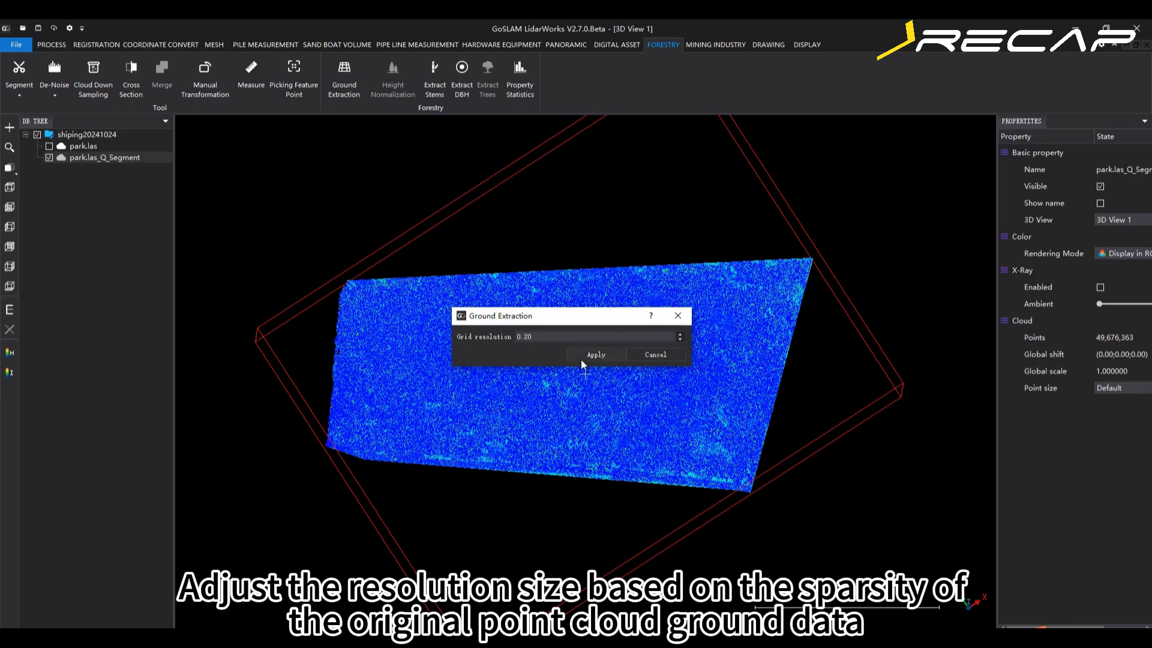
{"action": "left_click", "coordinate": [594, 356]}
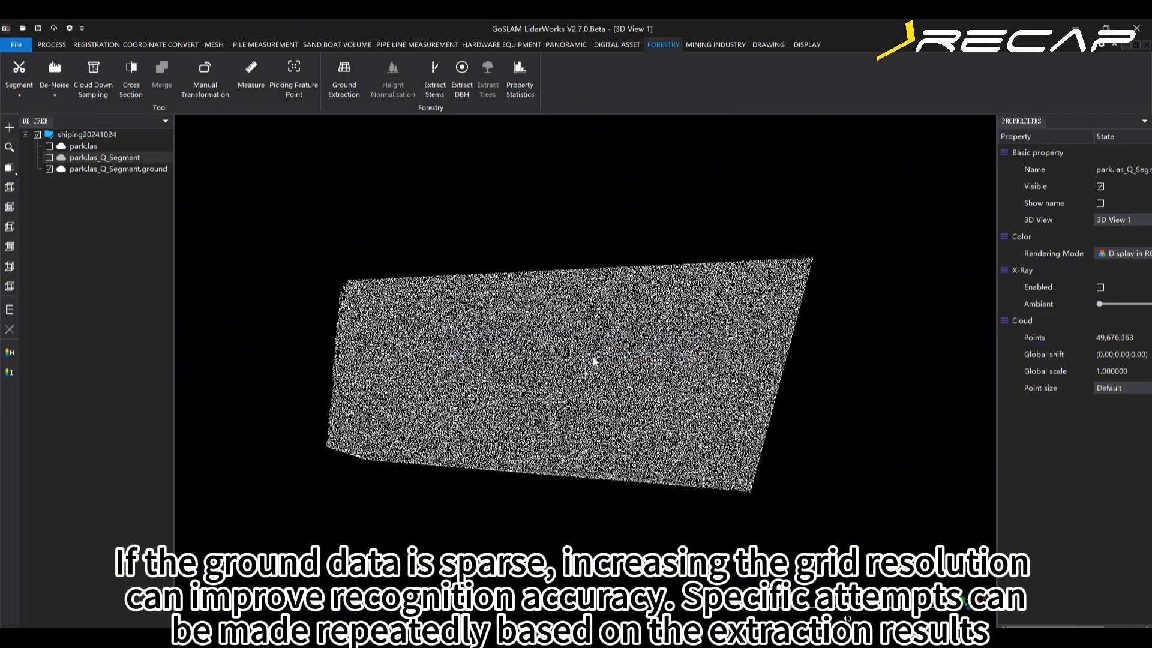
{"action": "left_click", "coordinate": [73, 171]}
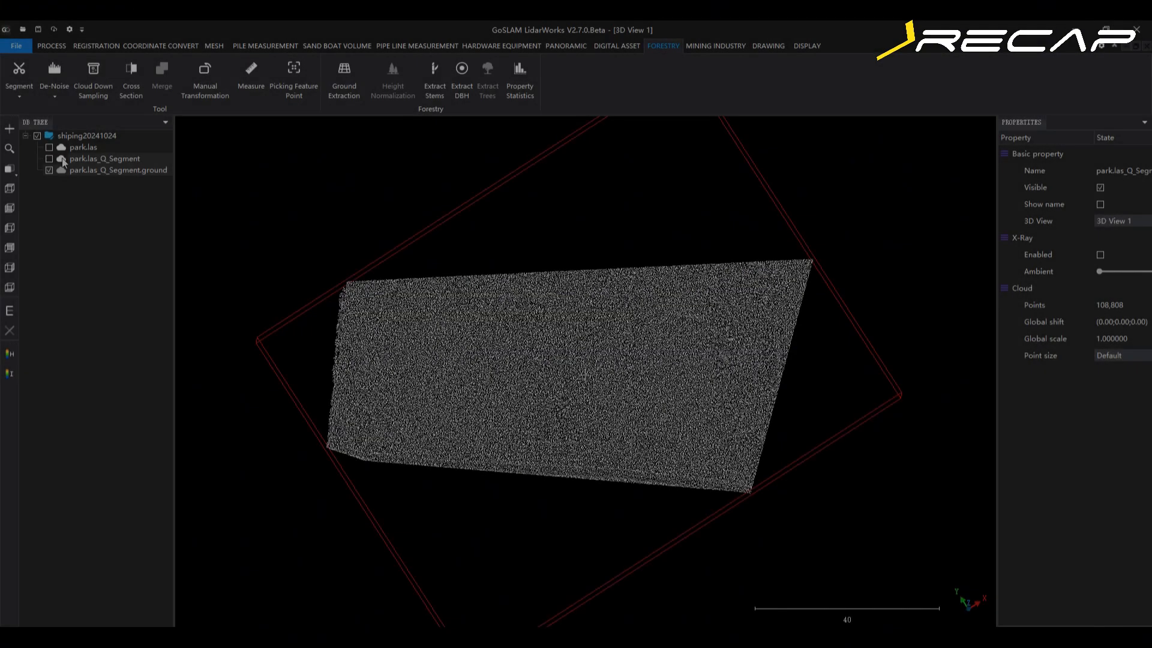
Run Height Normalization on park.las_Q_Segment, using park.las_Q_Segment.ground as the ground cloud.
{"action": "left_click", "coordinate": [65, 159]}
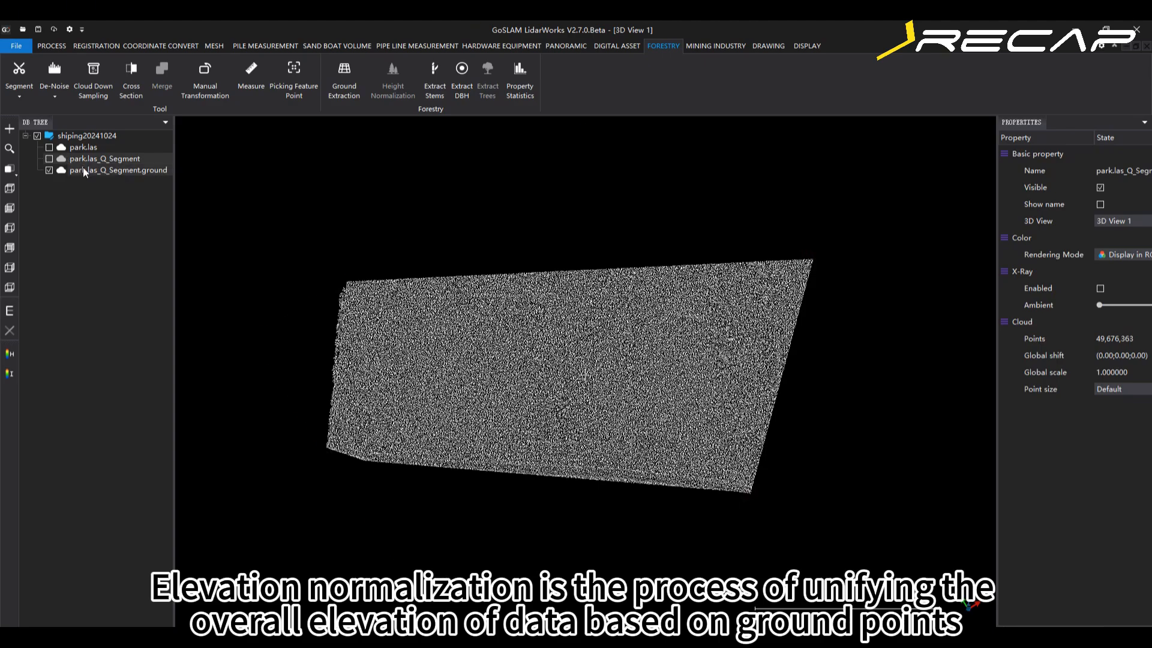
{"action": "left_click", "coordinate": [84, 171]}
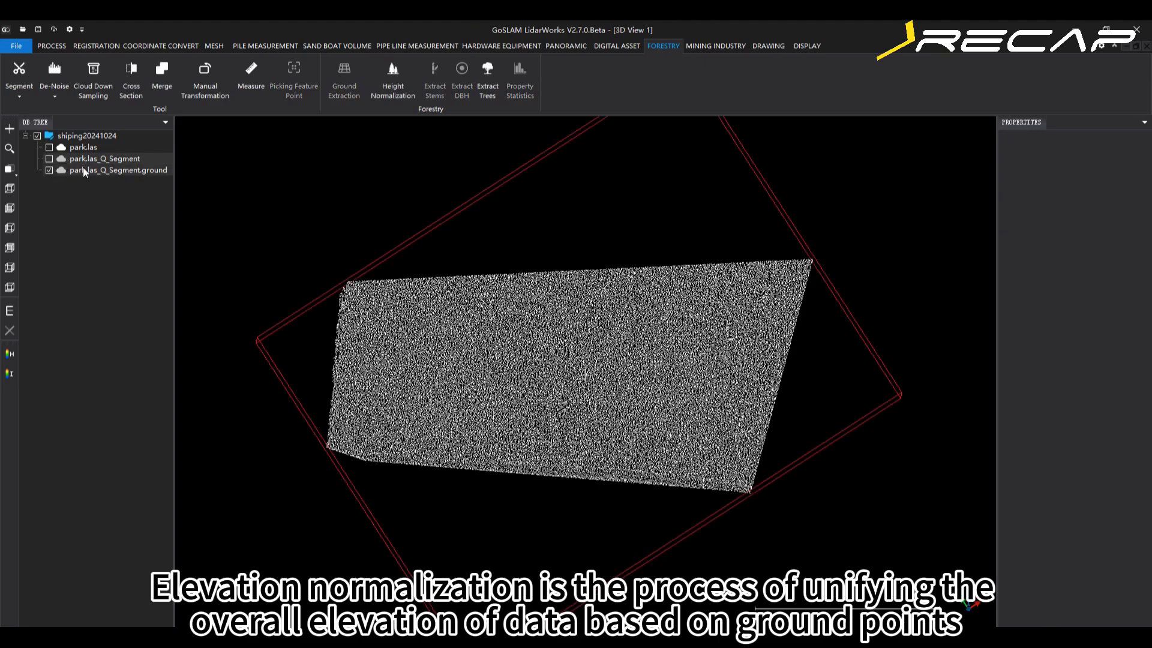
{"action": "left_click", "coordinate": [394, 91]}
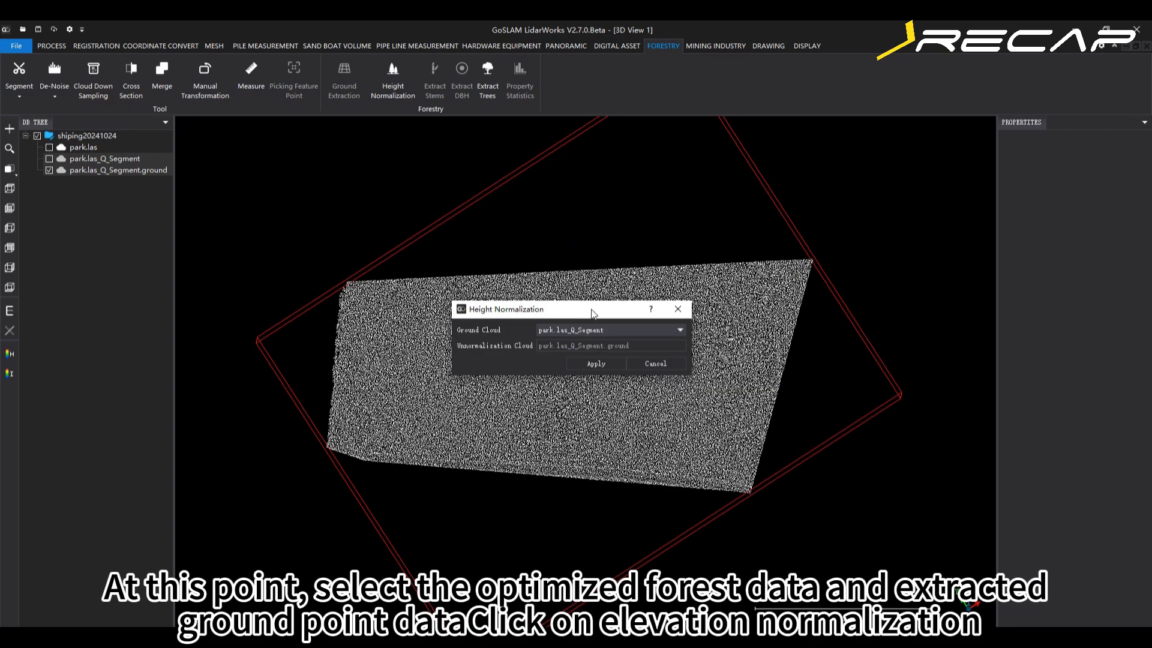
{"action": "left_click", "coordinate": [613, 327]}
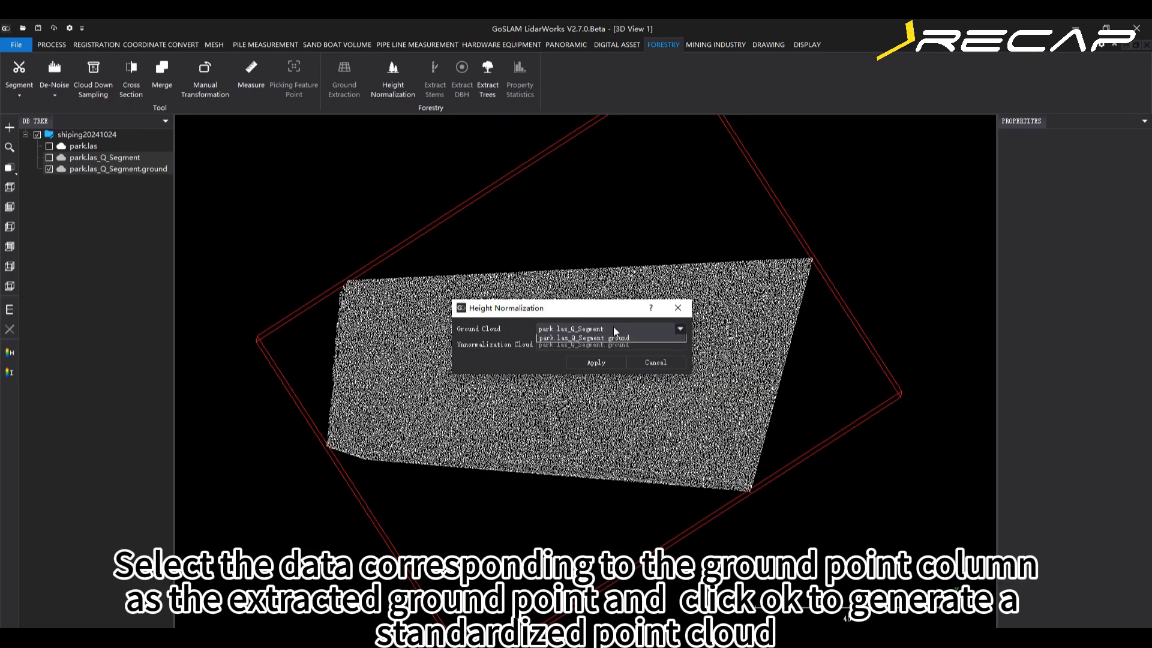
{"action": "left_click", "coordinate": [616, 347]}
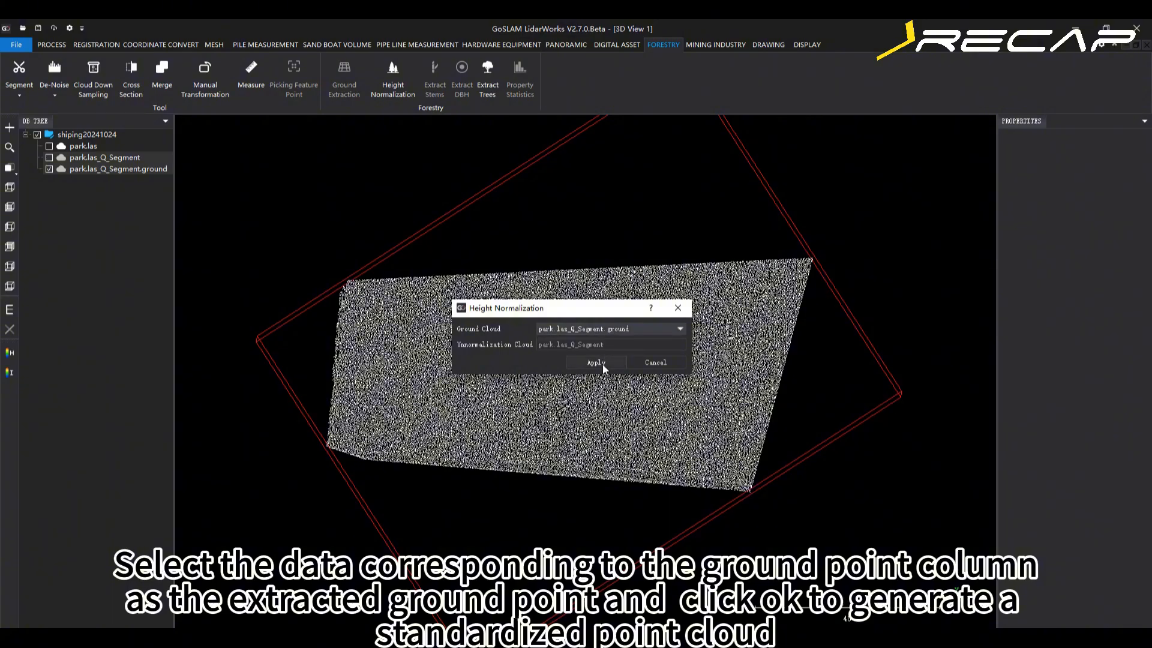
{"action": "left_click", "coordinate": [596, 363]}
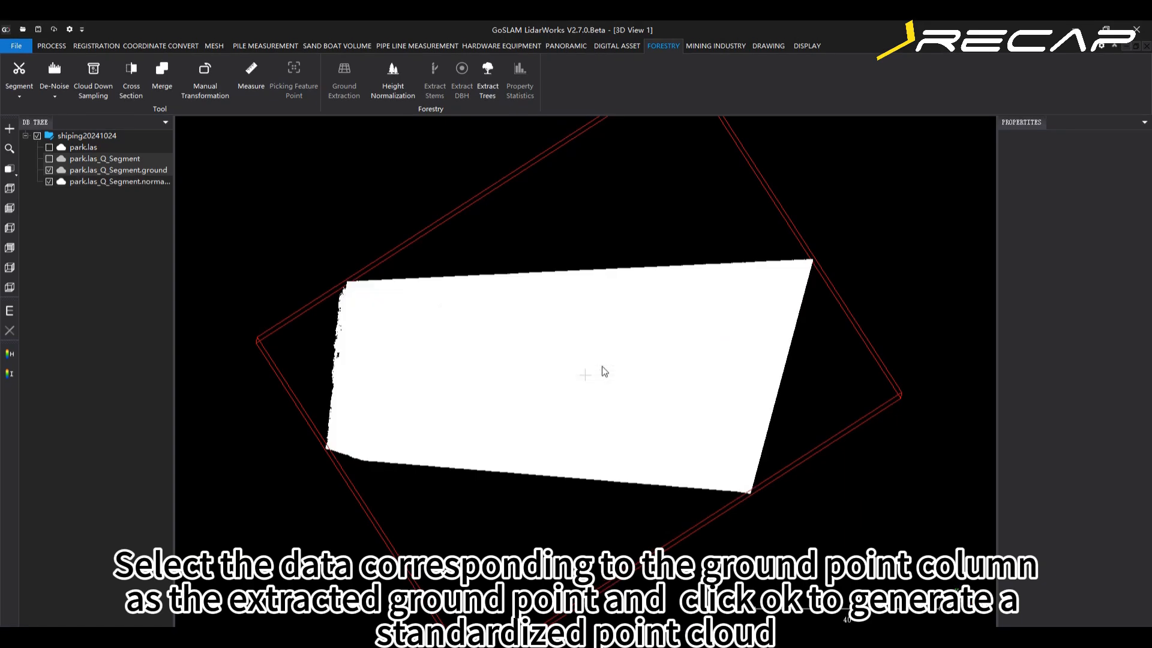
Hide the ground cloud and extract stems from the normalized cloud with 0.020 fitting accuracy, radii 0.05 to 0.50, 30° angle, DBH 1.30 and 0.40 slice thickness.
{"action": "left_click_drag", "start_coordinate": [560, 377], "coordinate": [628, 427]}
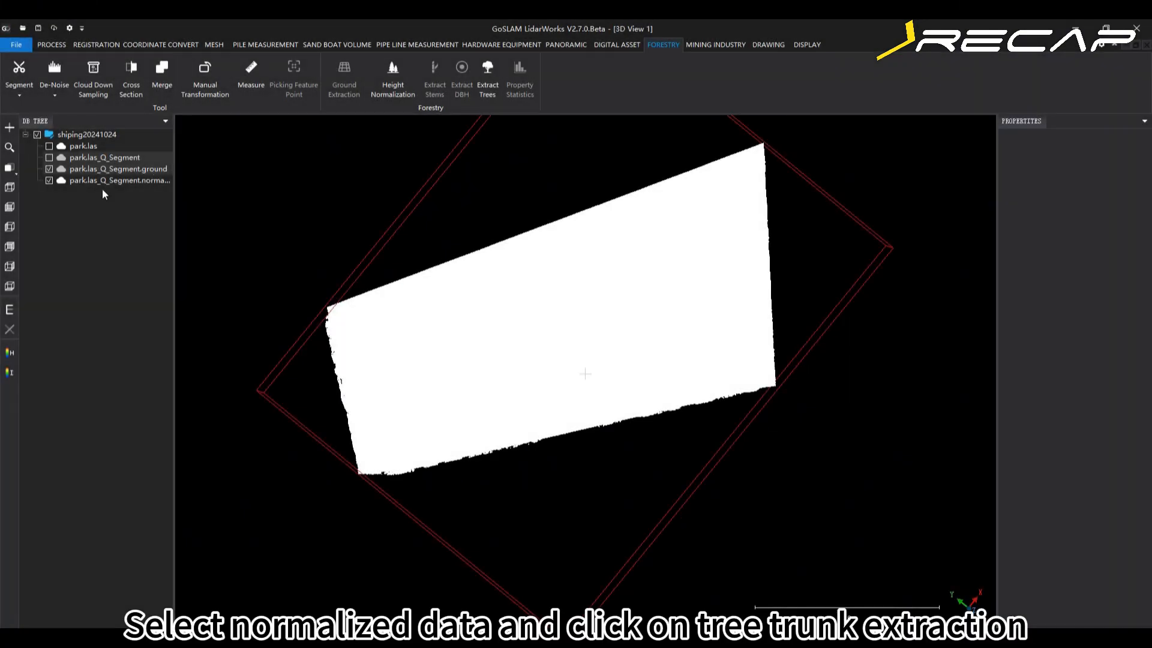
{"action": "left_click", "coordinate": [48, 168]}
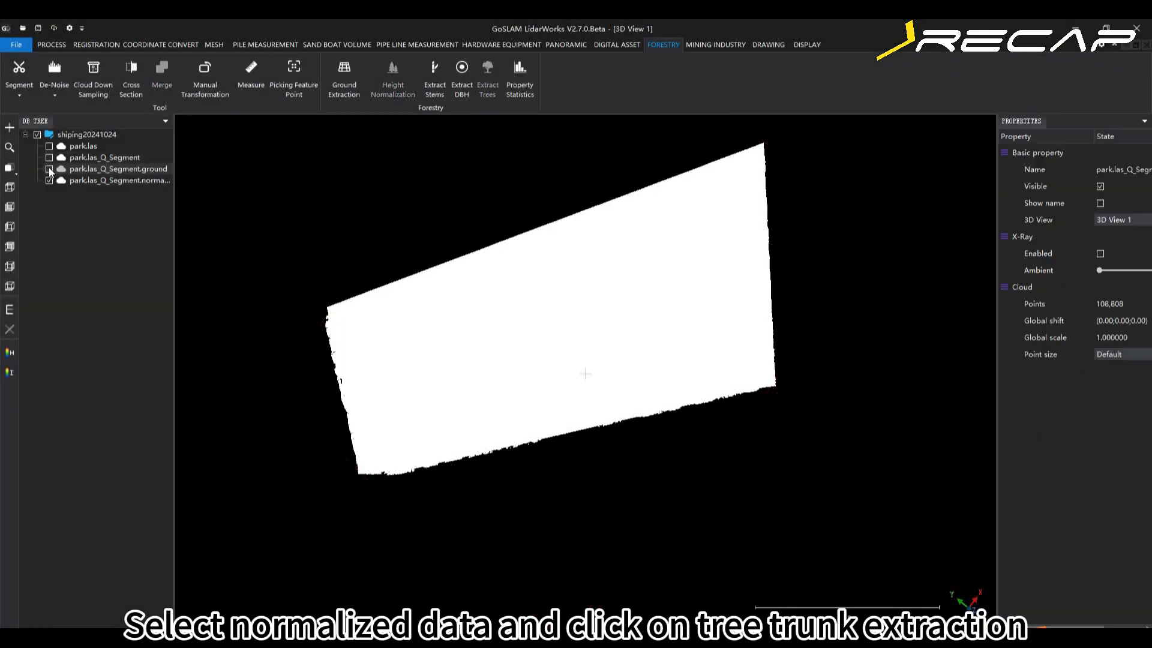
{"action": "left_click", "coordinate": [121, 180]}
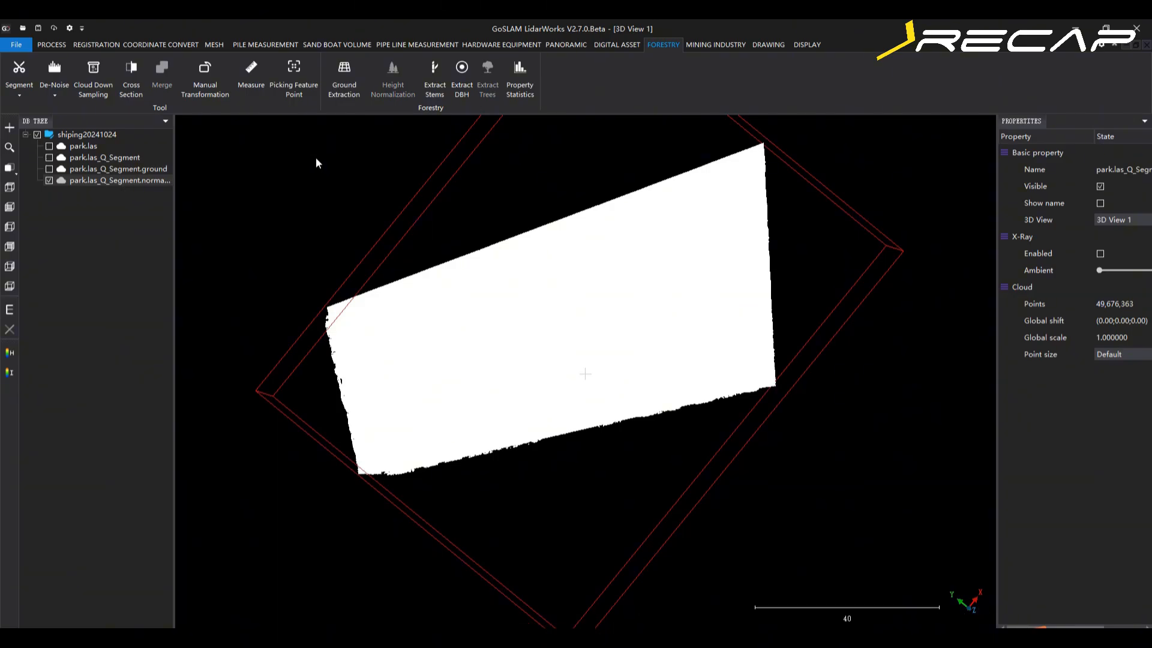
{"action": "left_click", "coordinate": [435, 85]}
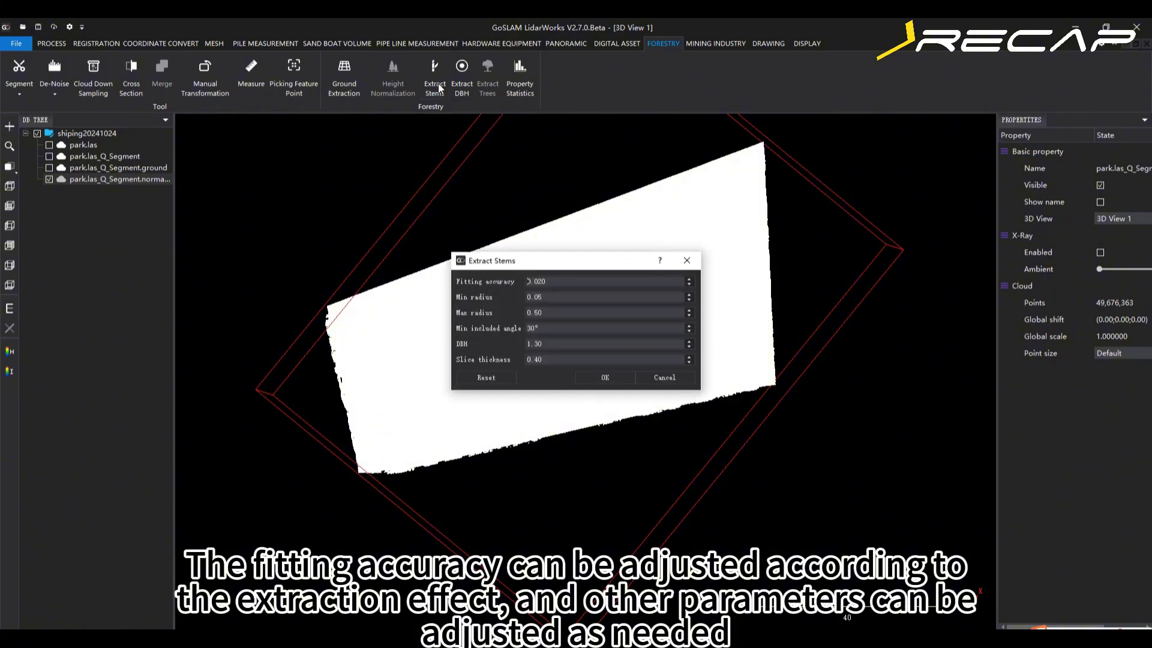
{"action": "left_click", "coordinate": [615, 379]}
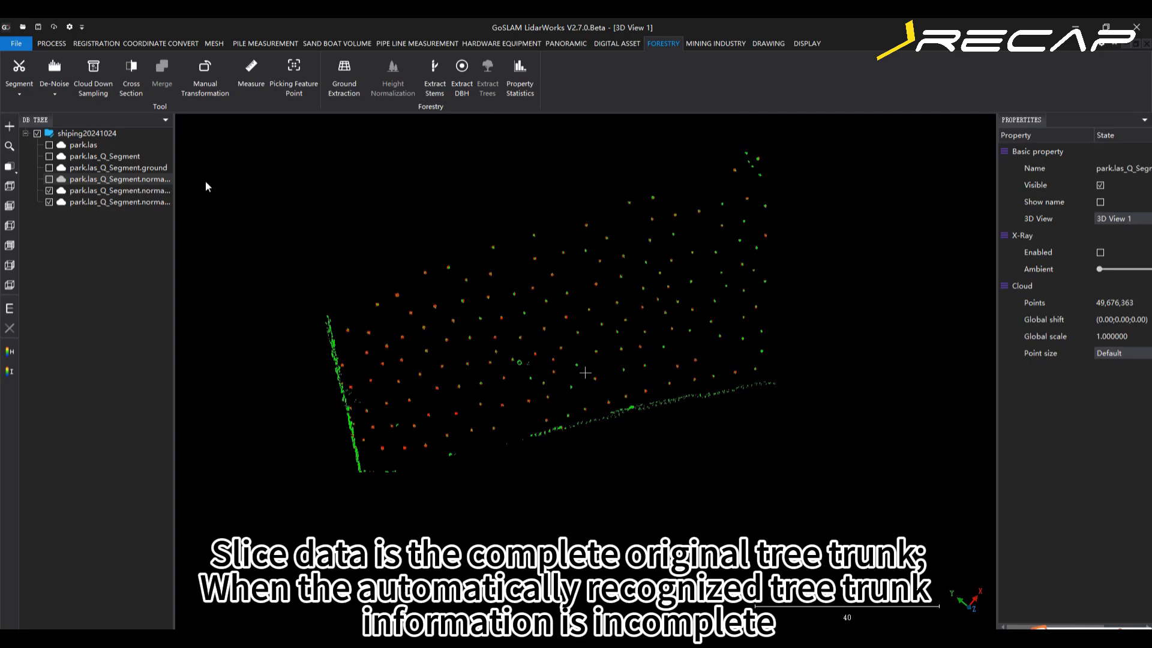
Compare the stem and slice clouds, display both together and enable X-Ray for the slice cloud.
{"action": "left_click", "coordinate": [49, 191]}
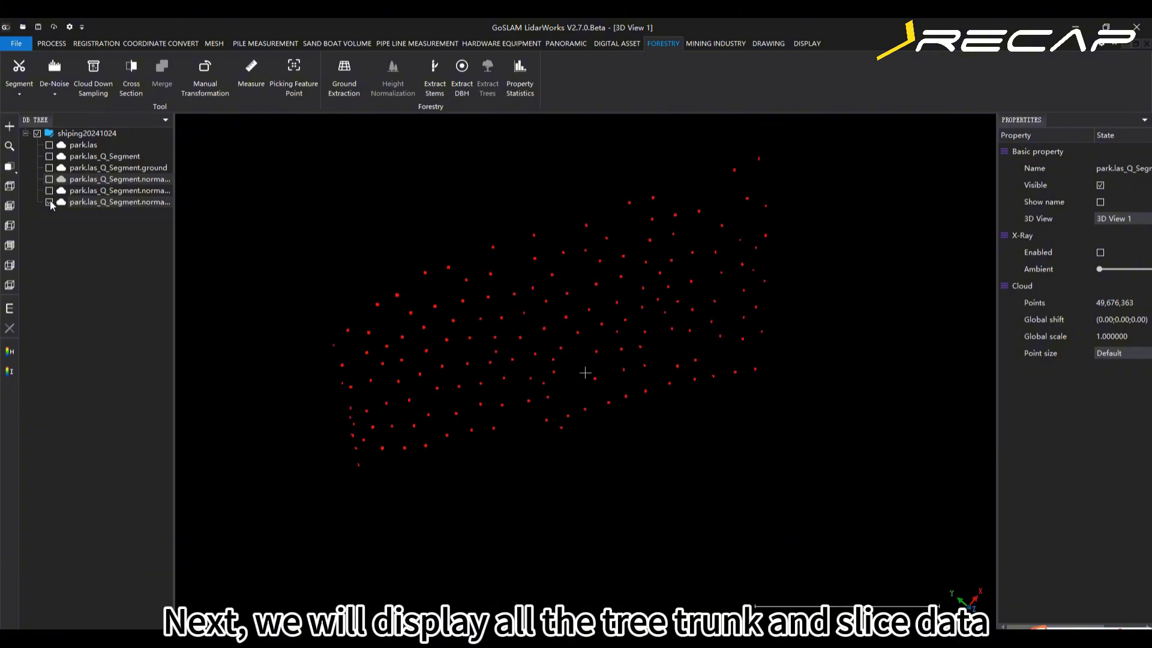
{"action": "left_click", "coordinate": [50, 191]}
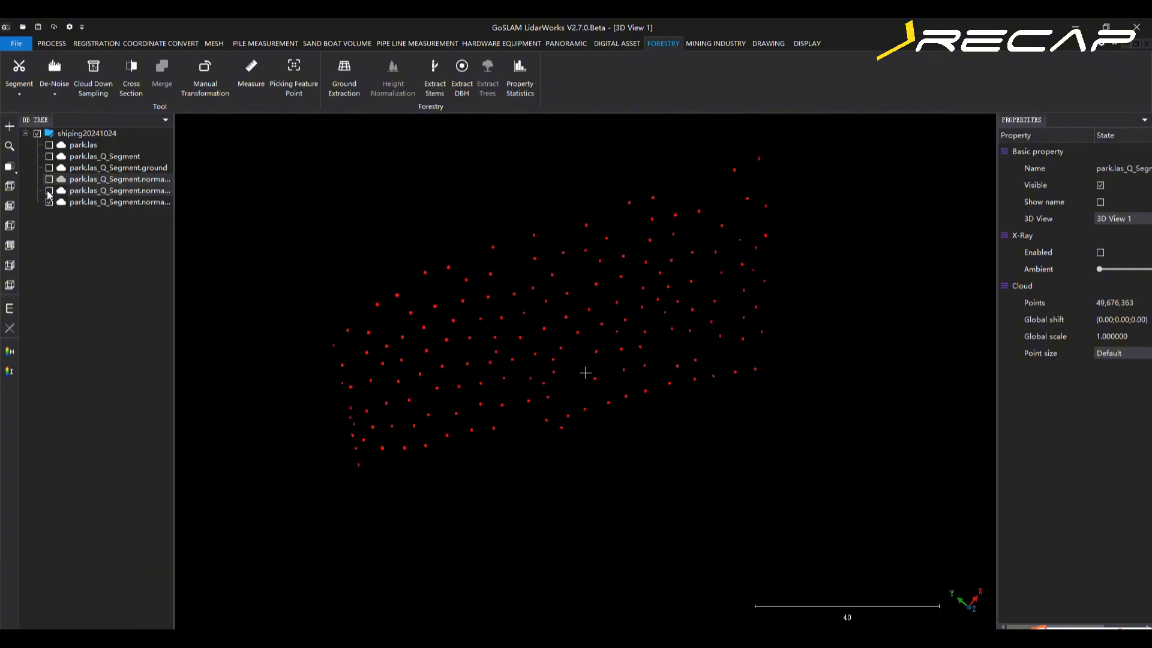
{"action": "left_click", "coordinate": [64, 192]}
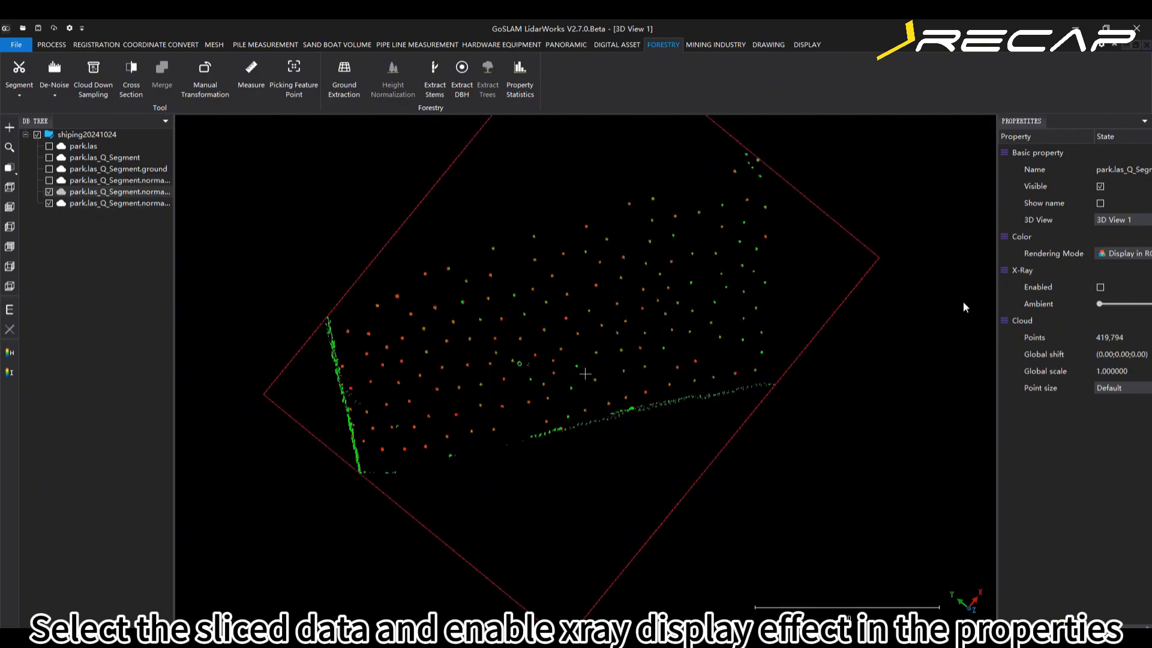
{"action": "left_click", "coordinate": [1100, 287]}
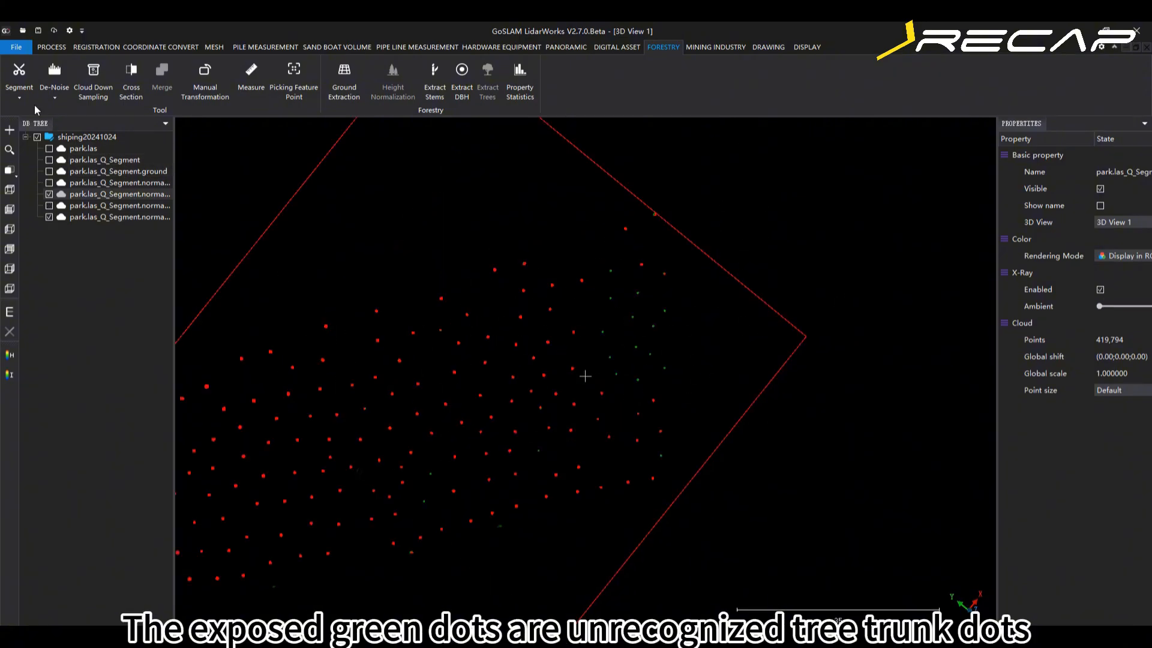
Segment the concentrated group of green unrecognized trunk dots out of the slice cloud with a polygon selection.
{"action": "left_click", "coordinate": [23, 99]}
{"action": "left_click", "coordinate": [30, 119]}
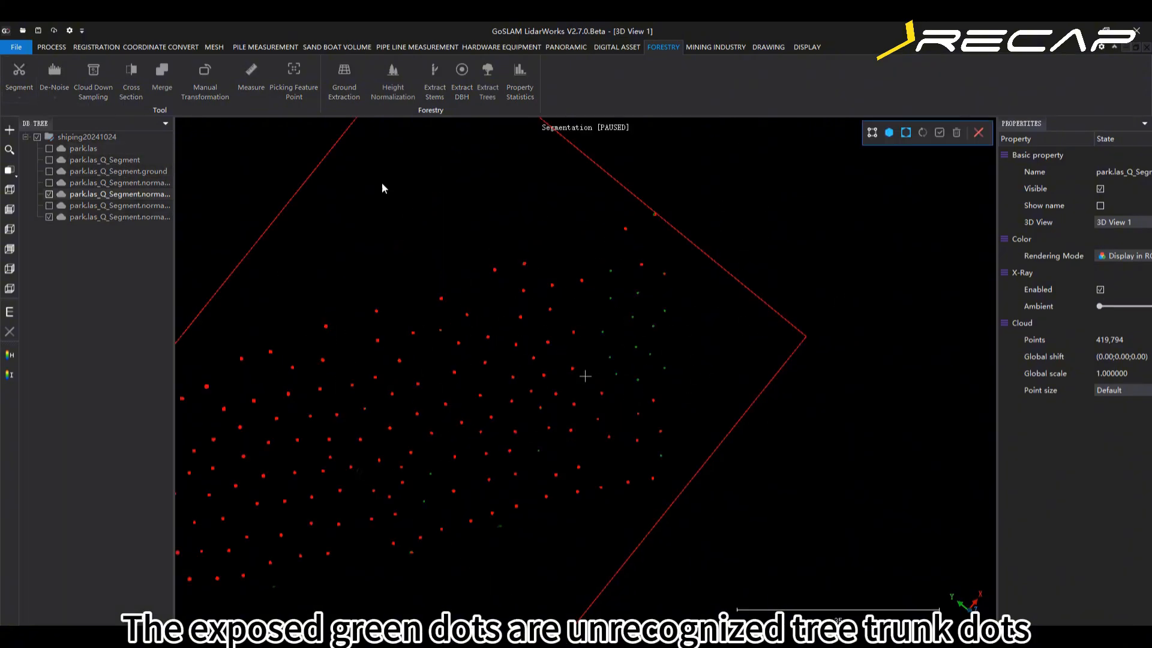
{"action": "left_click", "coordinate": [871, 133]}
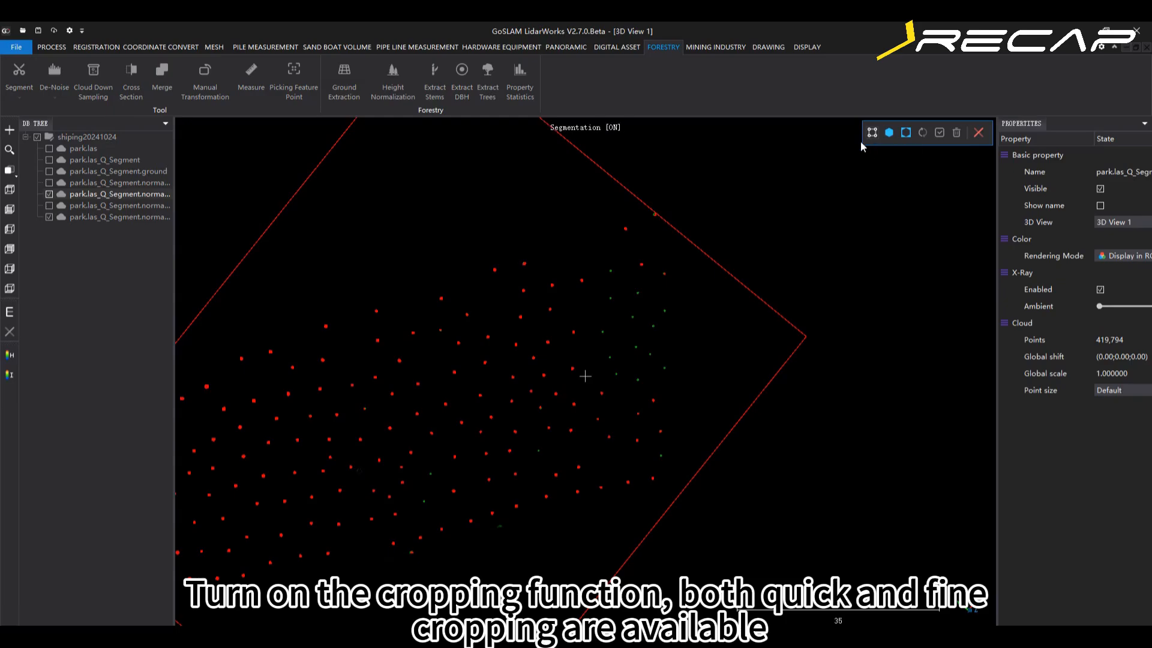
{"action": "left_click", "coordinate": [612, 256]}
{"action": "left_click", "coordinate": [591, 331]}
{"action": "left_click", "coordinate": [613, 391]}
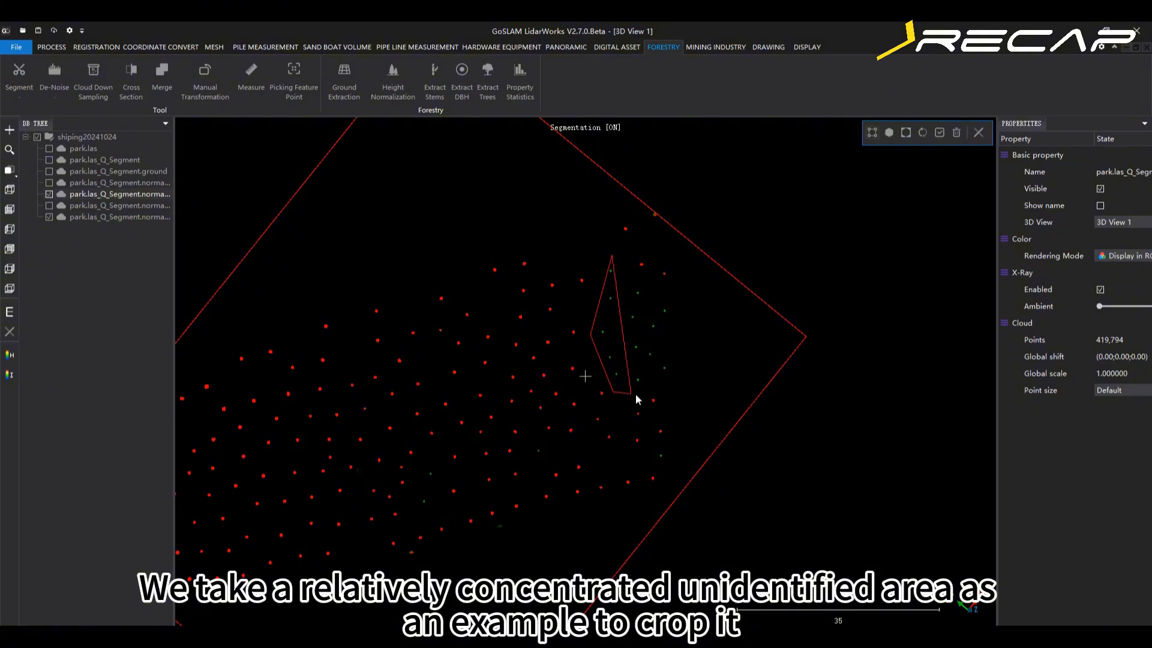
{"action": "left_click", "coordinate": [700, 384]}
{"action": "left_click", "coordinate": [890, 133]}
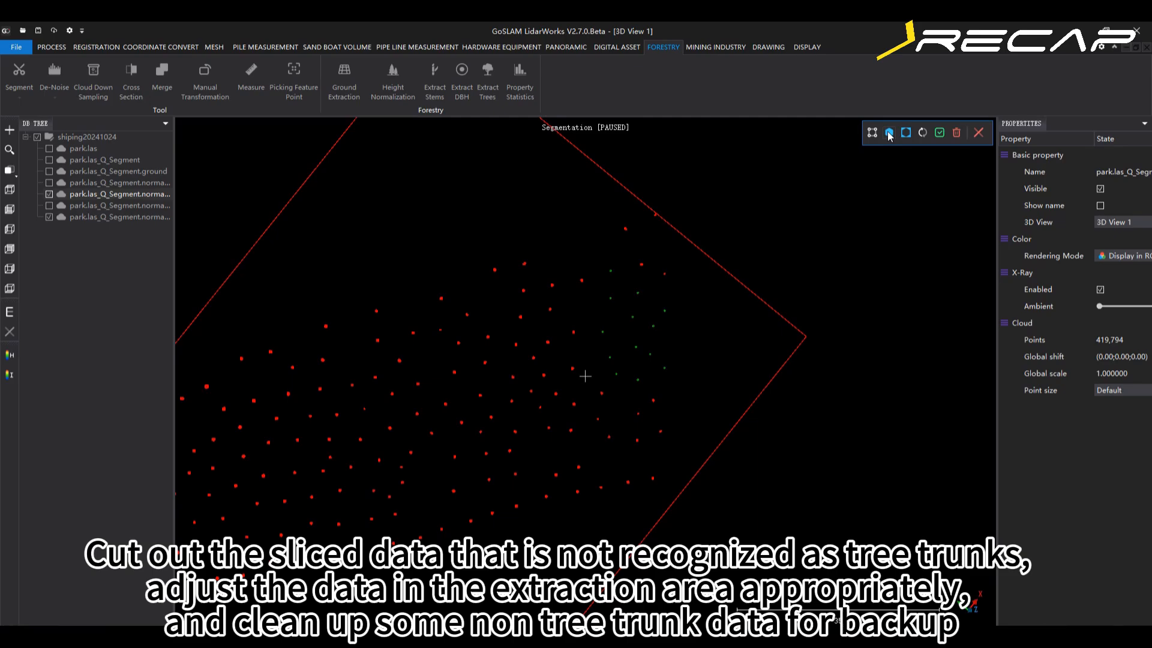
{"action": "left_click", "coordinate": [943, 130]}
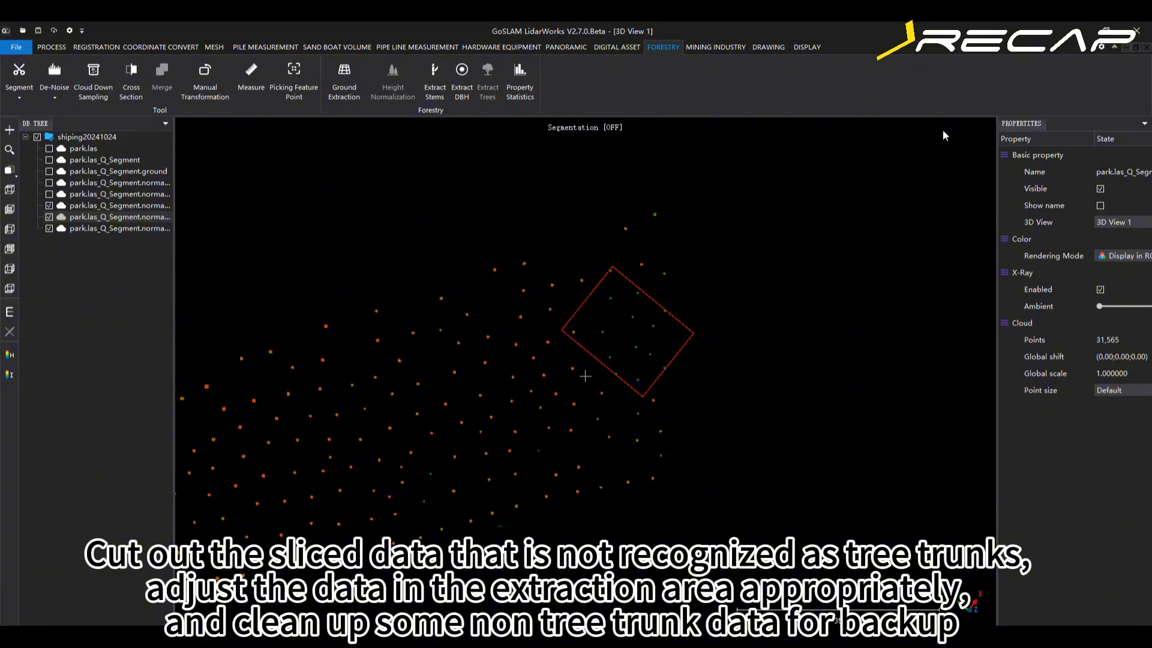
Isolate the segmented slice cloud, widen the cloud tree and extract DBH points with fitting accuracy 0.05, radii 0.05 to 0.50 and DBH 1.30.
{"action": "left_click", "coordinate": [49, 217]}
{"action": "left_click", "coordinate": [49, 217]}
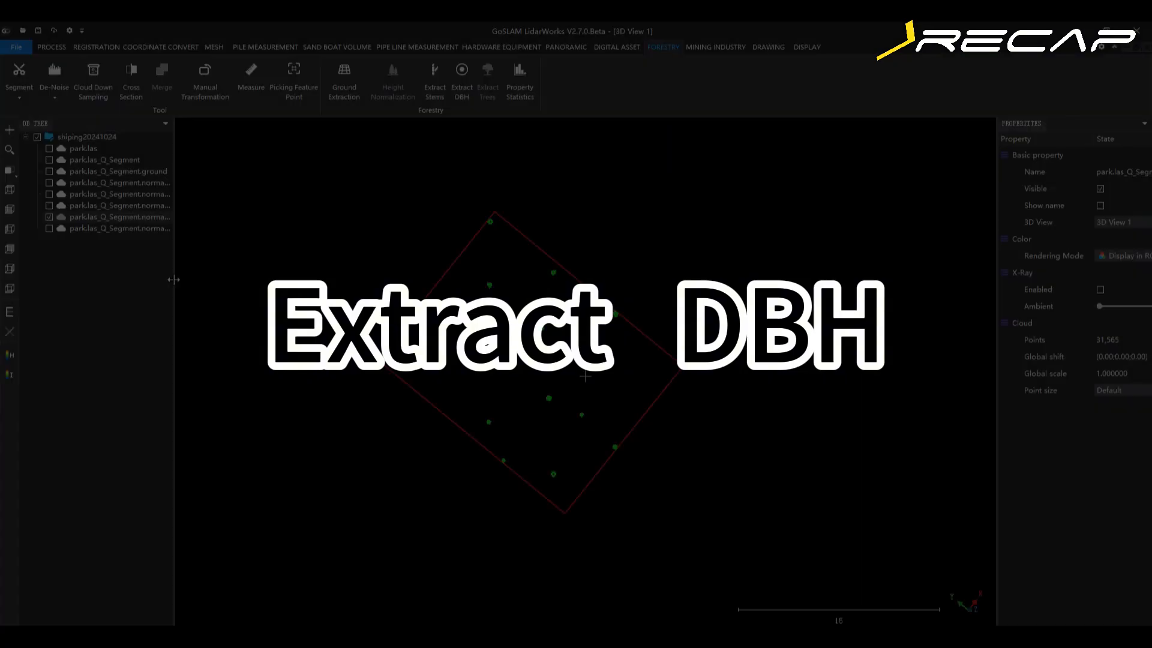
{"action": "left_click_drag", "start_coordinate": [174, 296], "coordinate": [294, 296]}
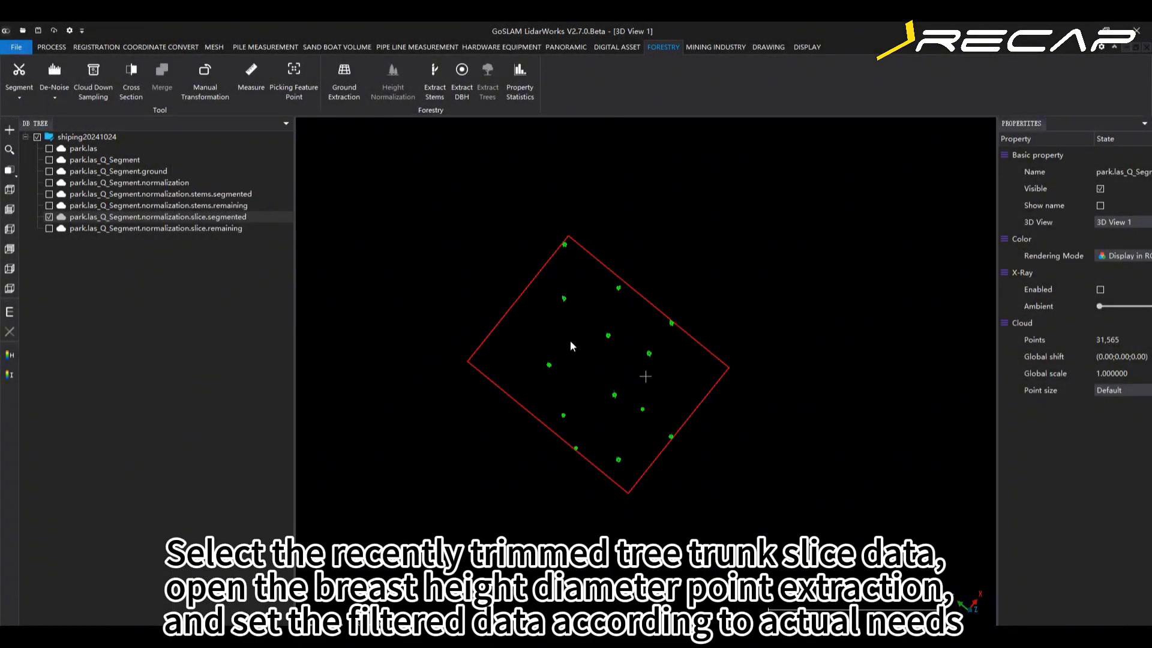
{"action": "right_click_drag", "start_coordinate": [571, 341], "coordinate": [538, 352]}
{"action": "scroll", "coordinate": [524, 317], "scroll_direction": "up", "scroll_amount": 1}
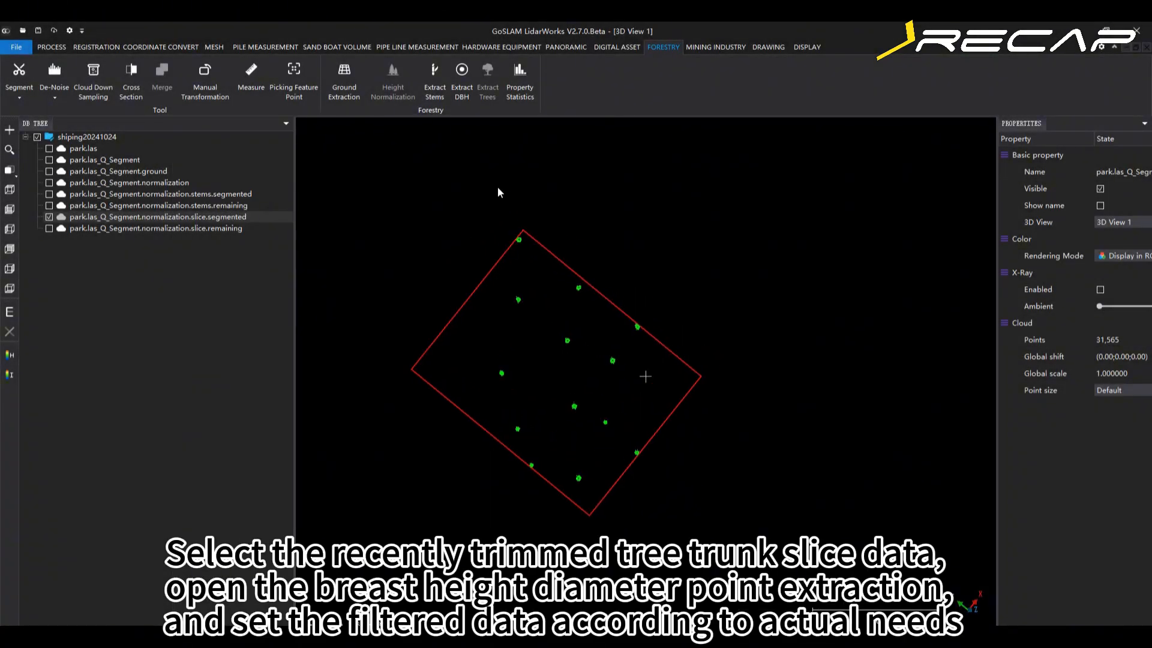
{"action": "left_click", "coordinate": [465, 90]}
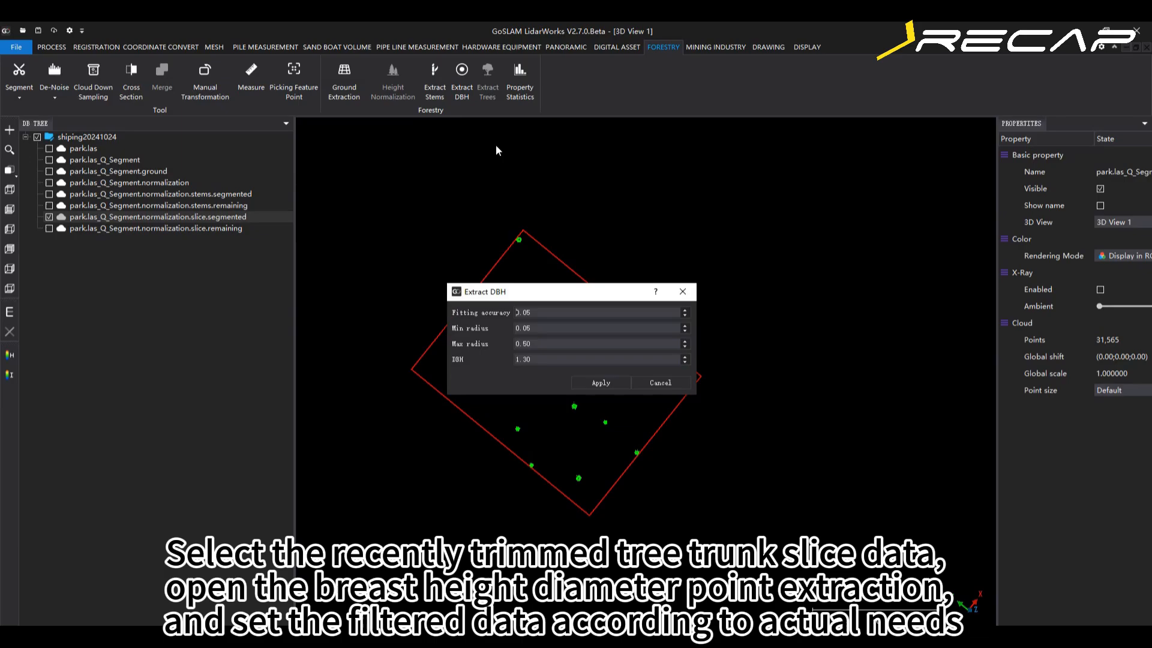
{"action": "left_click", "coordinate": [600, 383]}
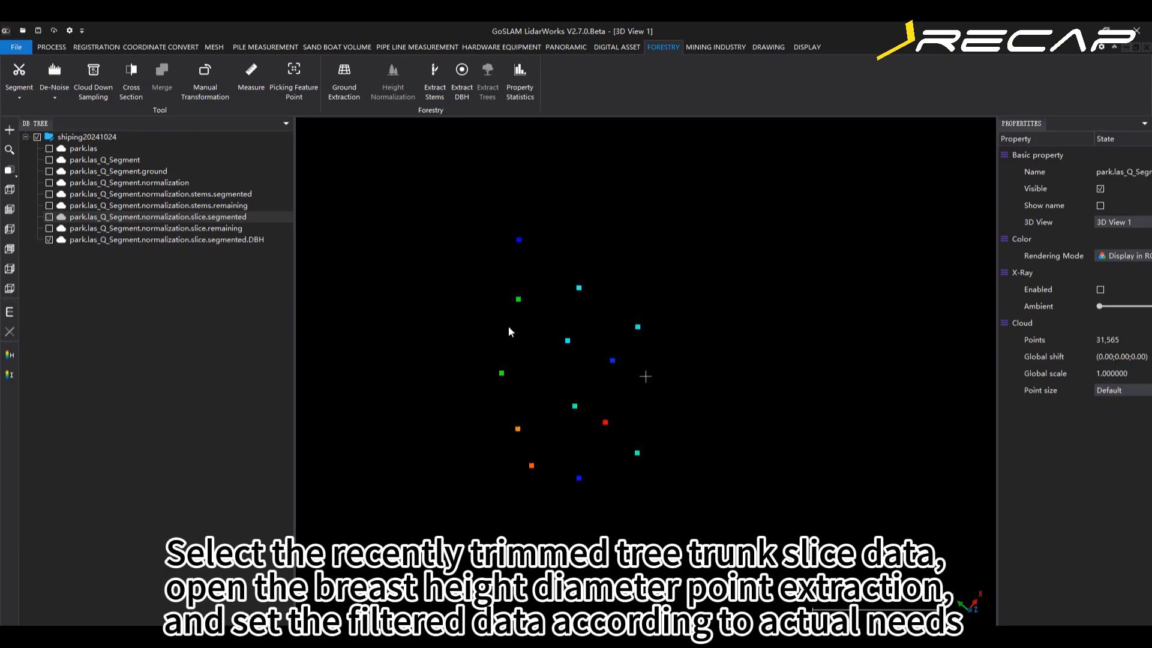
Hide the segmented slice's DBH points and extract DBH from the remaining slice cloud with fitting accuracy 0.05, radii 0.05 to 0.50 and DBH 1.30.
{"action": "left_click", "coordinate": [49, 240]}
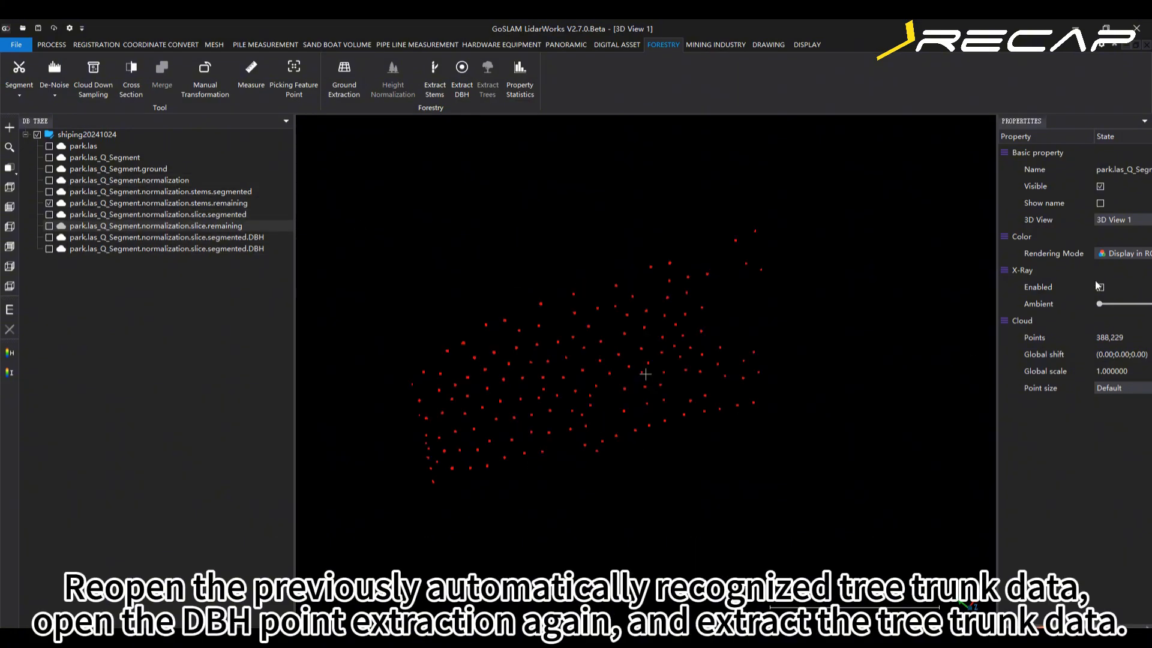
{"action": "left_click_drag", "start_coordinate": [711, 350], "coordinate": [726, 339]}
{"action": "left_click", "coordinate": [463, 90]}
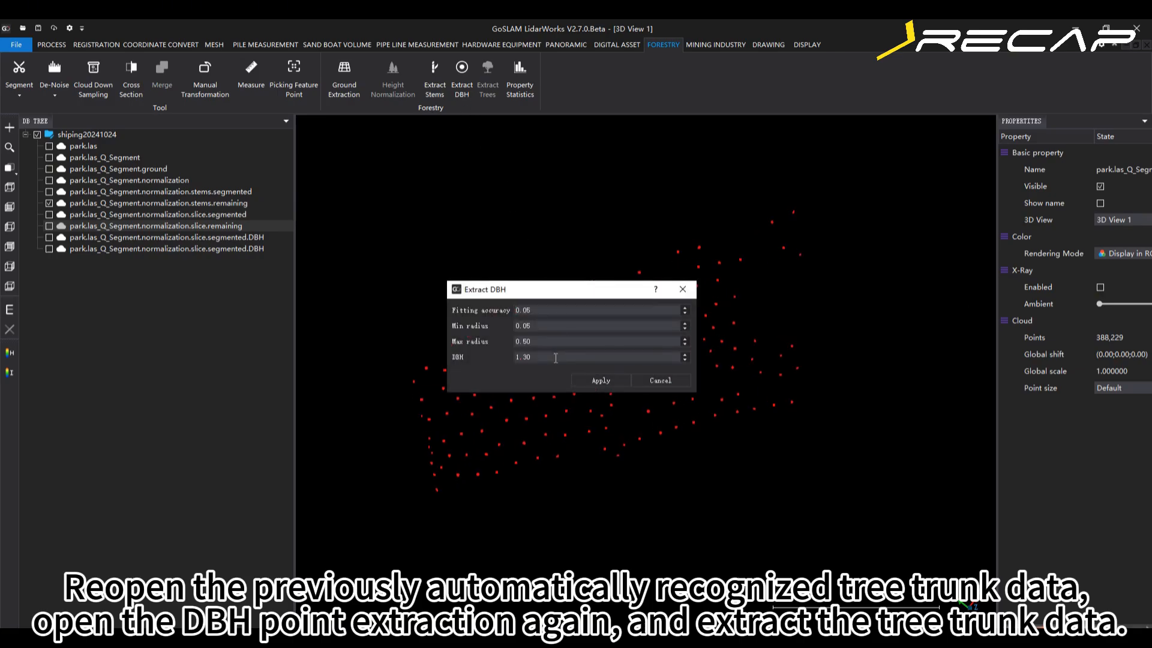
{"action": "left_click", "coordinate": [602, 379]}
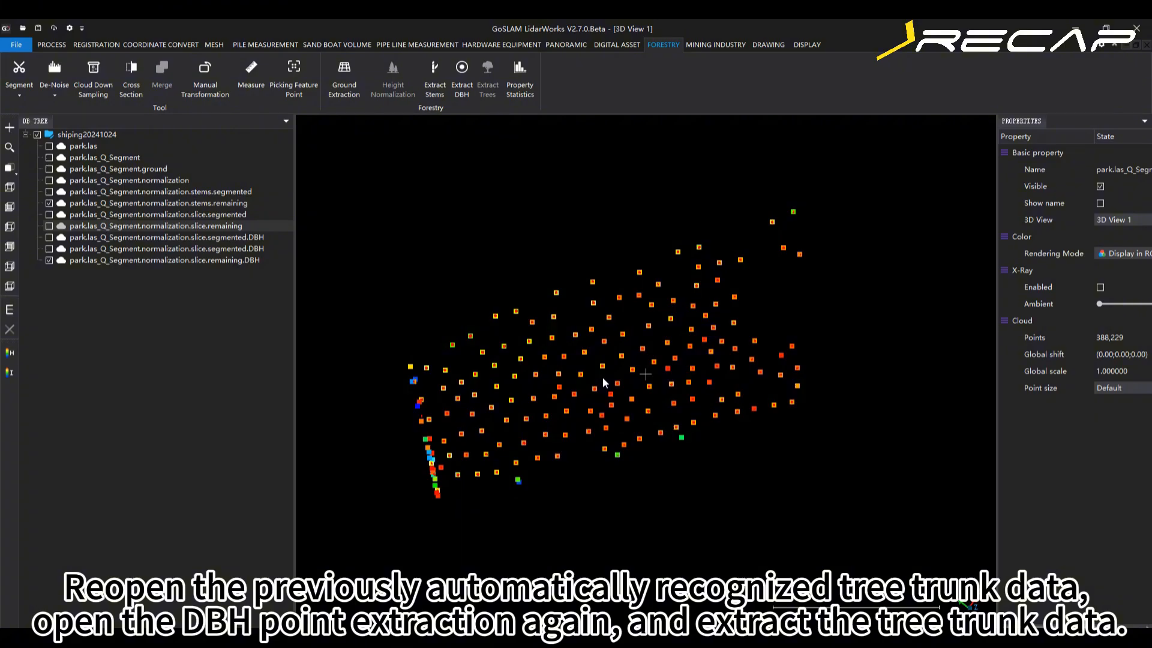
Display the segmented and remaining DBH point sets without the remaining stems cloud, and merge the two sets.
{"action": "left_click", "coordinate": [49, 237]}
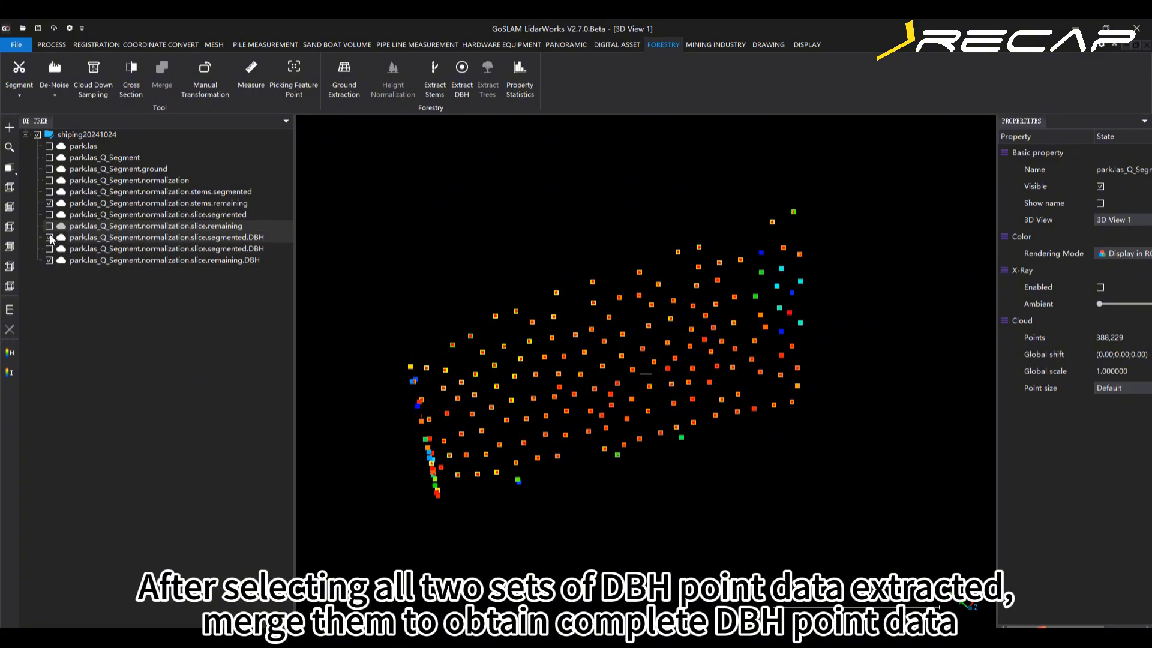
{"action": "left_click", "coordinate": [49, 204]}
{"action": "left_click", "coordinate": [111, 261]}
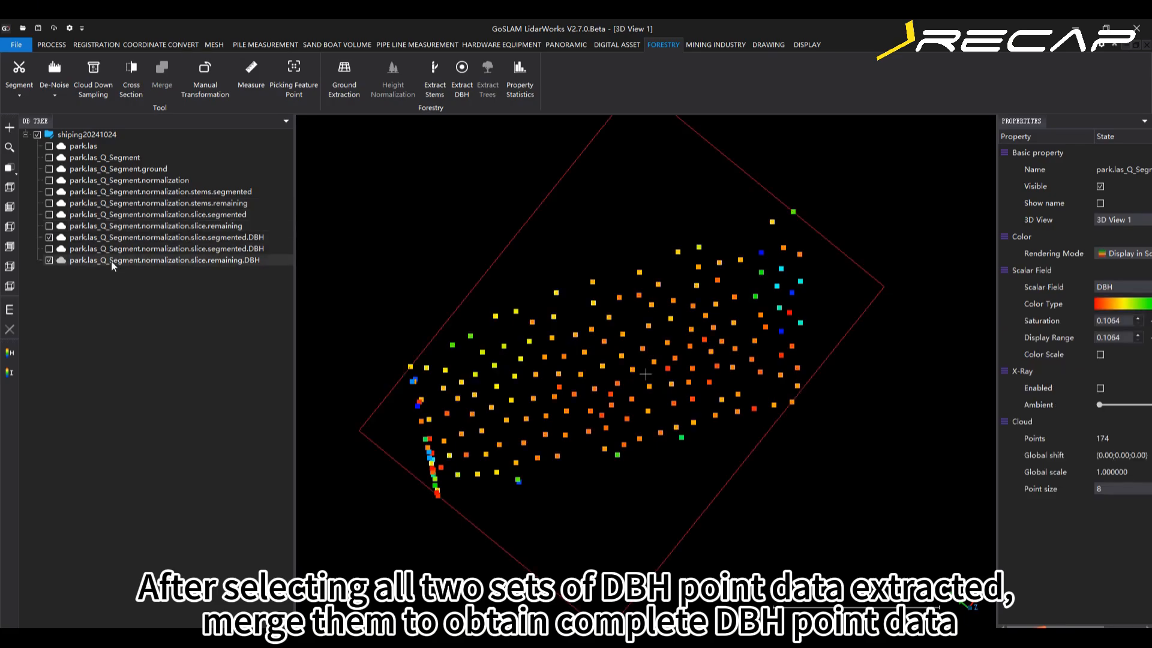
{"action": "left_click", "coordinate": [103, 239], "text": "ctrl"}
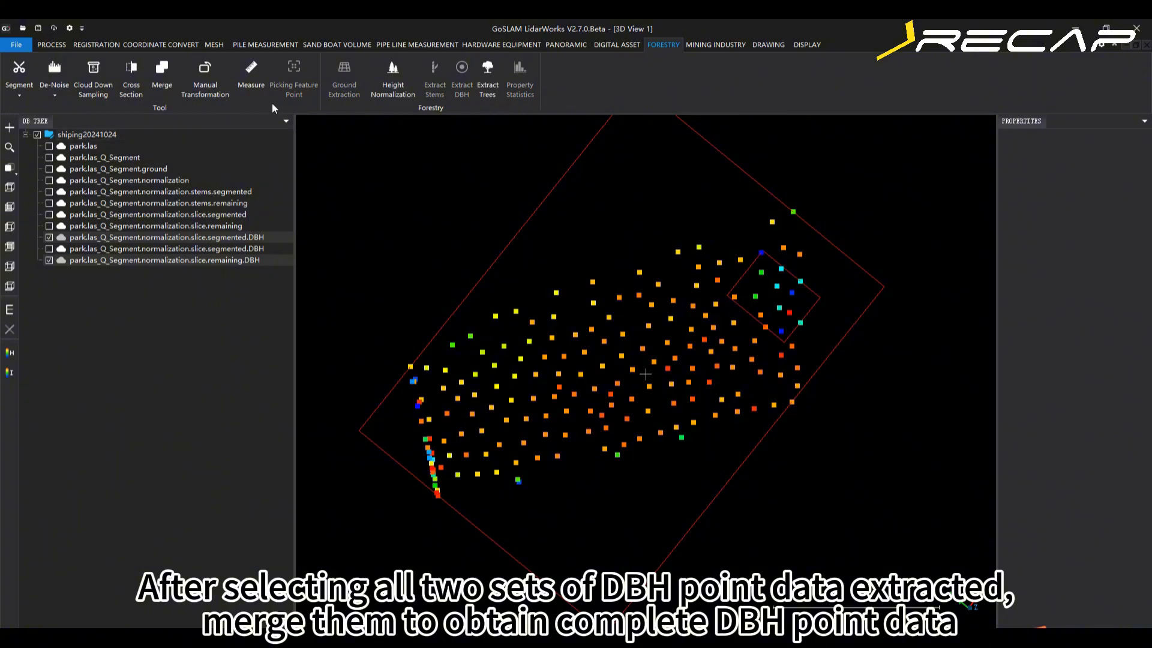
{"action": "left_click", "coordinate": [159, 85]}
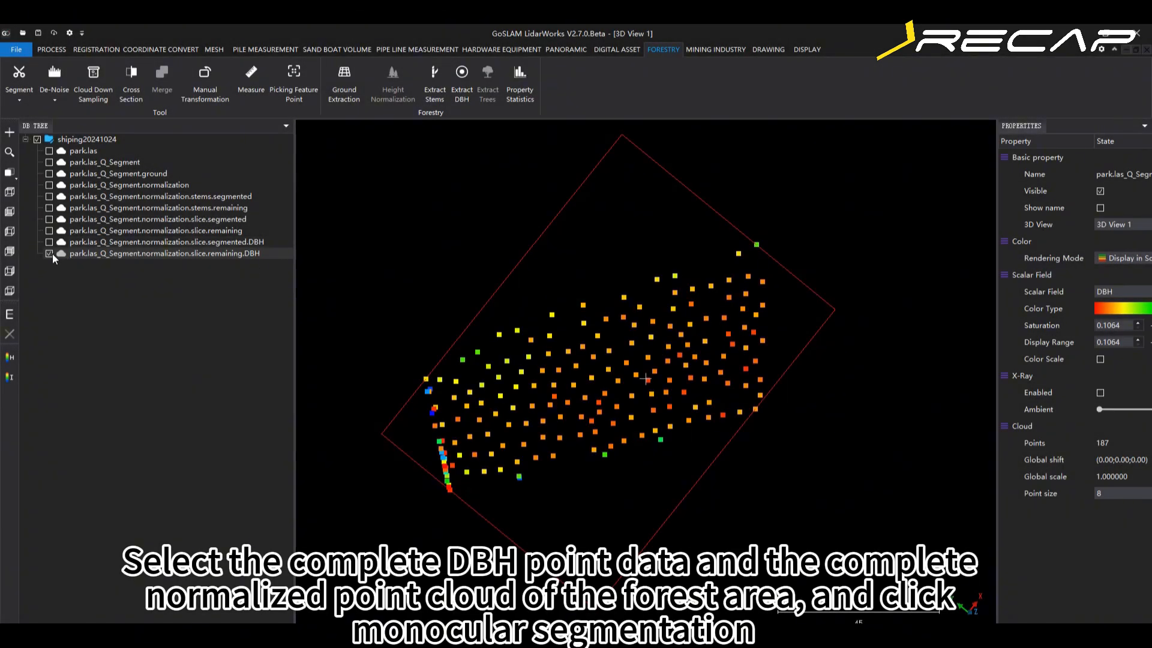
Display the full normalized cloud alongside the merged DBH points and select both clouds.
{"action": "left_click", "coordinate": [52, 253]}
{"action": "left_click", "coordinate": [51, 253]}
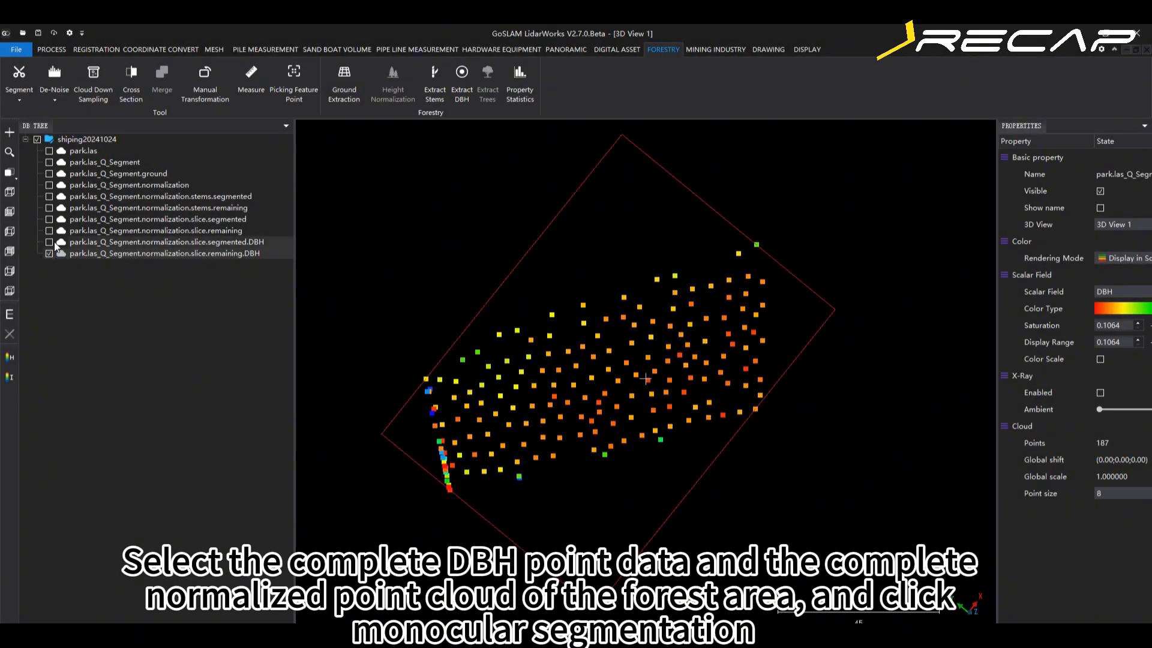
{"action": "left_click", "coordinate": [49, 185]}
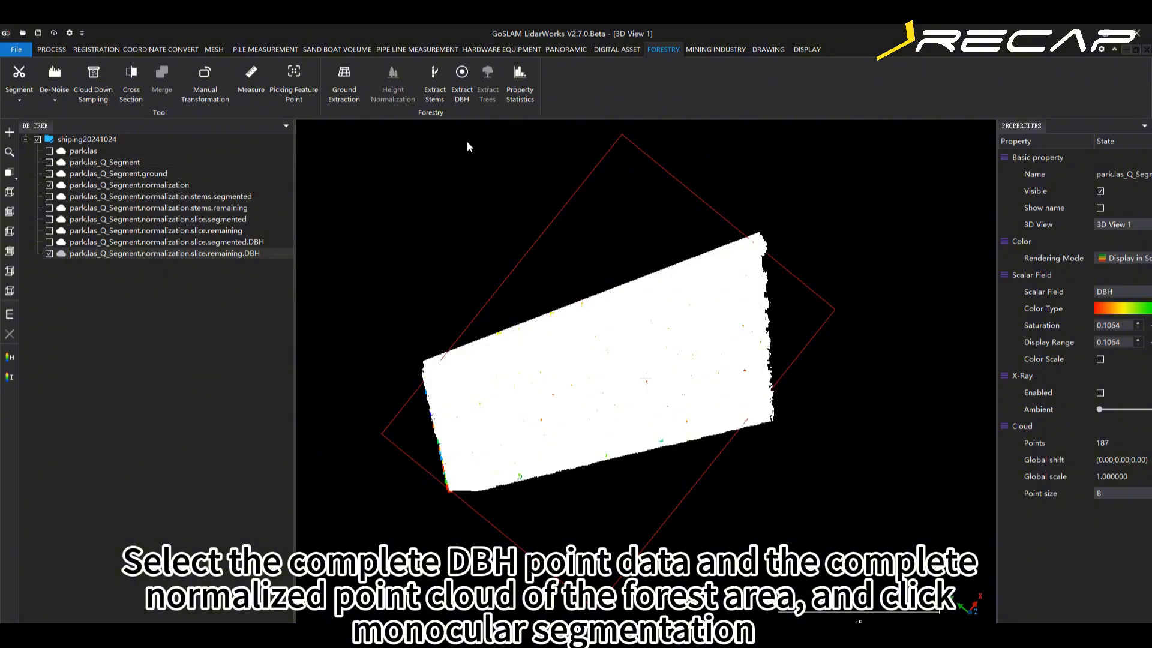
{"action": "left_click", "coordinate": [155, 185]}
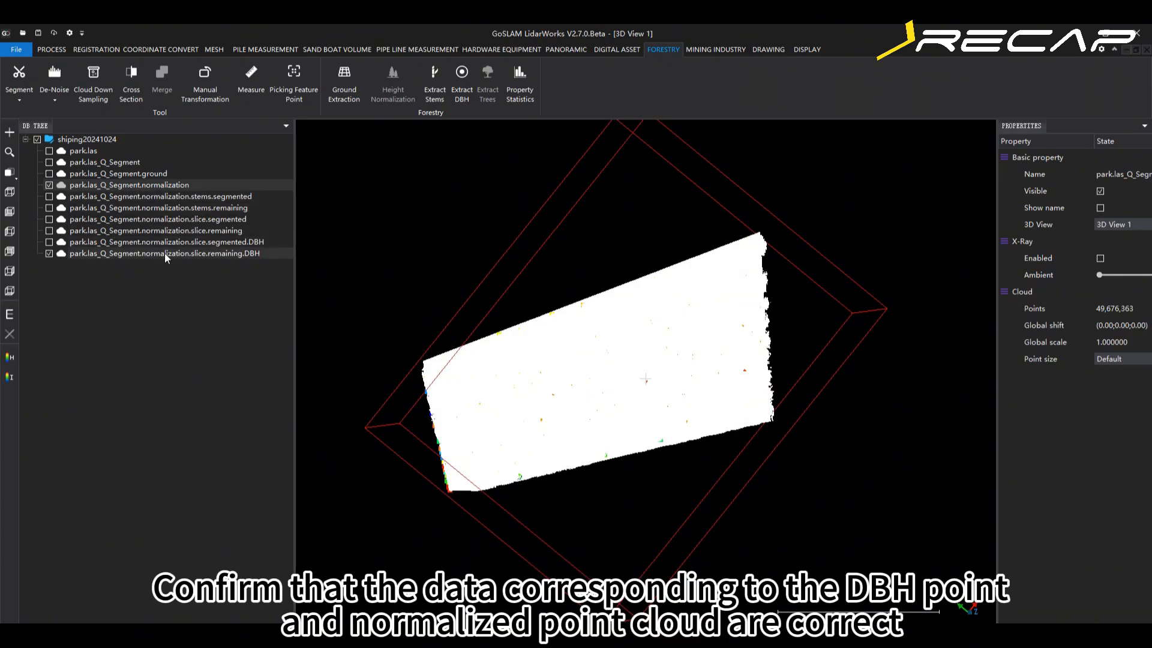
{"action": "left_click_drag", "start_coordinate": [562, 380], "coordinate": [584, 372]}
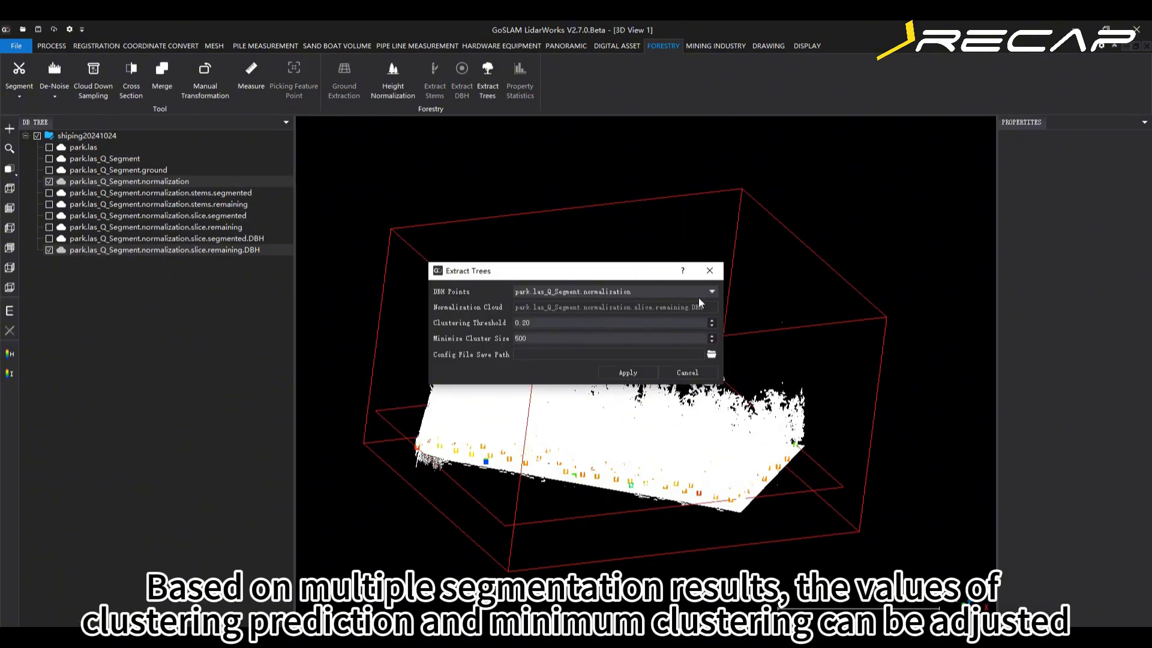
Extract trees with the slice.remaining.DBH cloud as DBH Points, clustering threshold 0.20 and minimum cluster size 500, choosing a config file save path.
{"action": "left_click", "coordinate": [702, 305]}
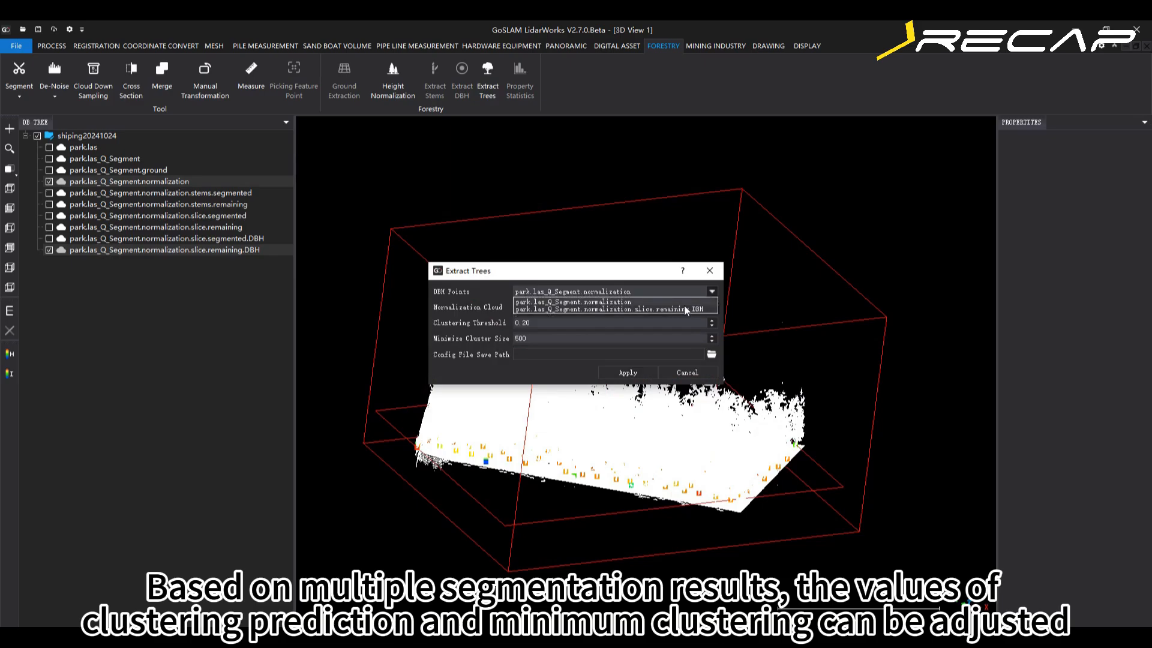
{"action": "left_click", "coordinate": [684, 308]}
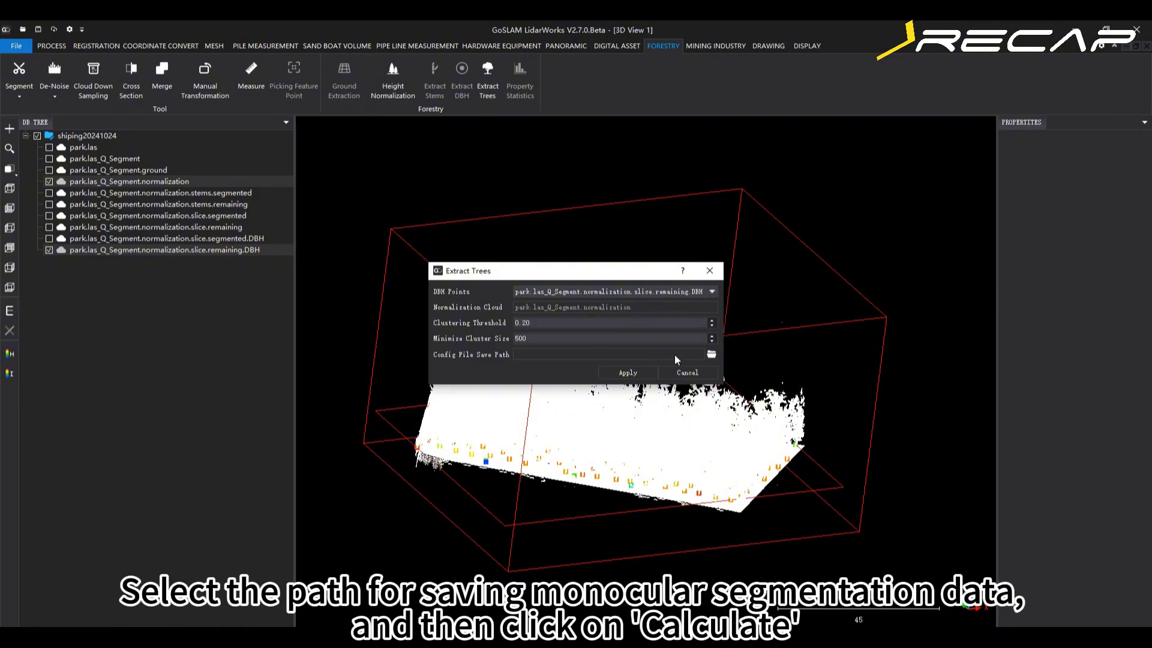
{"action": "left_click", "coordinate": [712, 354]}
{"action": "left_click", "coordinate": [1029, 623]}
{"action": "left_click", "coordinate": [627, 374]}
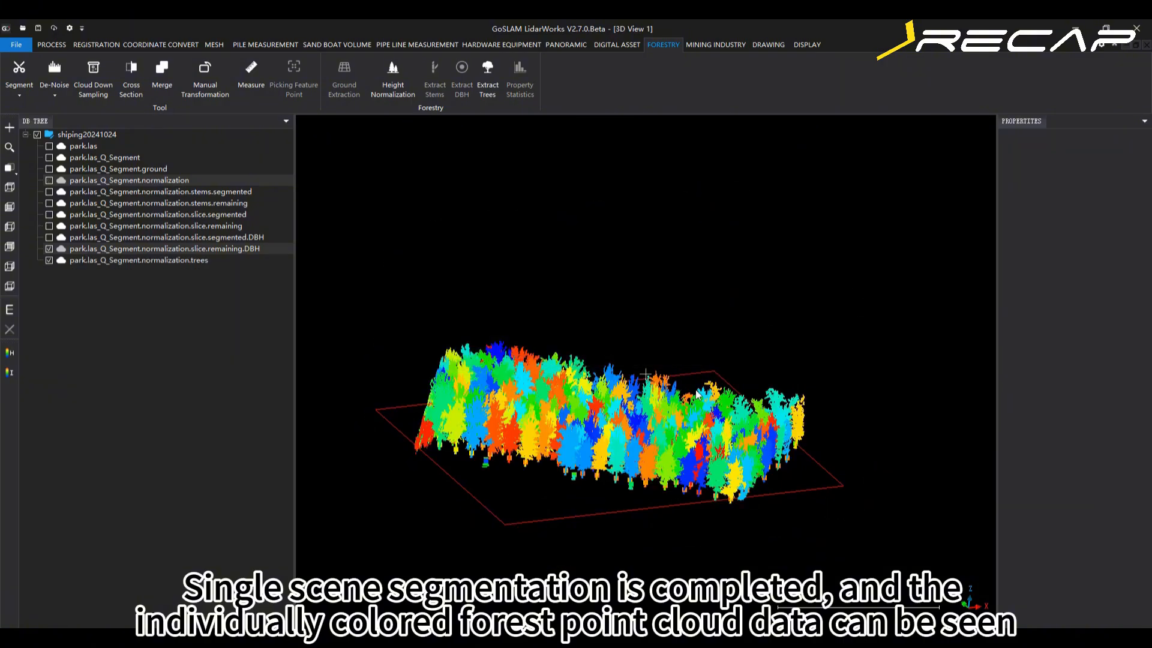
Examine the individually colored trees of the segmented forest cloud from several angles and distances.
{"action": "left_click_drag", "start_coordinate": [667, 427], "coordinate": [654, 534]}
{"action": "scroll", "coordinate": [651, 456], "scroll_direction": "up", "scroll_amount": 5}
{"action": "left_click_drag", "start_coordinate": [651, 447], "coordinate": [717, 372]}
{"action": "scroll", "coordinate": [717, 372], "scroll_direction": "down", "scroll_amount": 3}
{"action": "scroll", "coordinate": [720, 408], "scroll_direction": "up", "scroll_amount": 2}
{"action": "left_click_drag", "start_coordinate": [723, 420], "coordinate": [732, 498]}
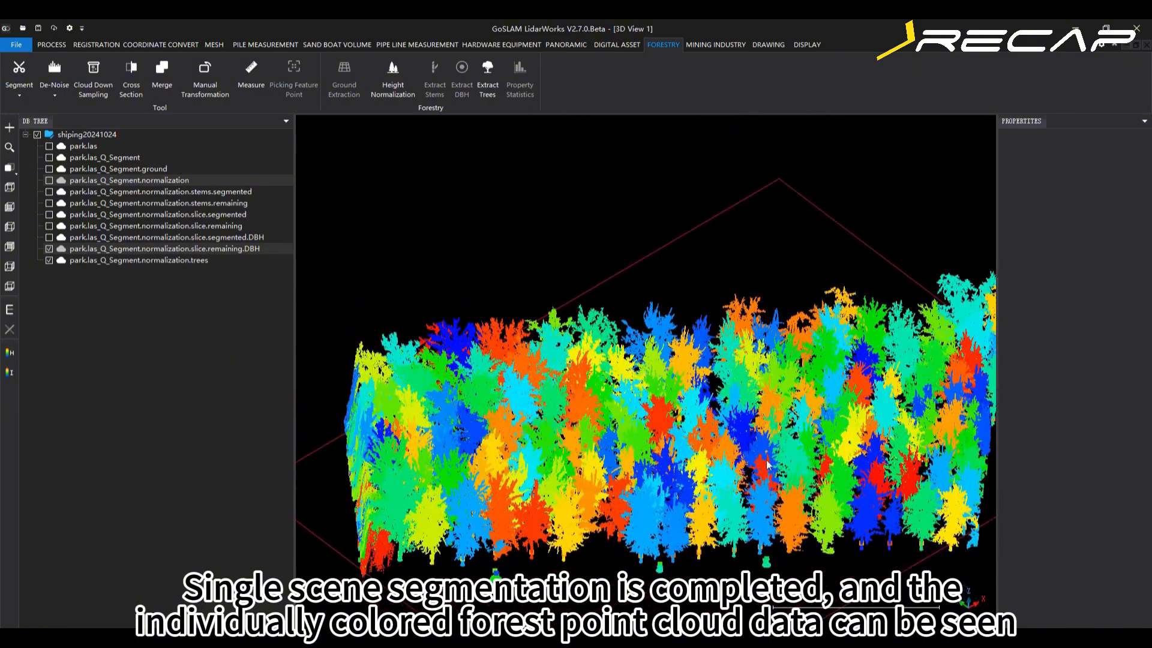
{"action": "scroll", "coordinate": [733, 499], "scroll_direction": "up", "scroll_amount": 3}
{"action": "scroll", "coordinate": [690, 499], "scroll_direction": "down", "scroll_amount": 5}
{"action": "scroll", "coordinate": [713, 452], "scroll_direction": "up", "scroll_amount": 2}
{"action": "right_click_drag", "start_coordinate": [714, 450], "coordinate": [700, 405]}
{"action": "scroll", "coordinate": [699, 431], "scroll_direction": "up", "scroll_amount": 2}
{"action": "left_click_drag", "start_coordinate": [699, 406], "coordinate": [696, 411]}
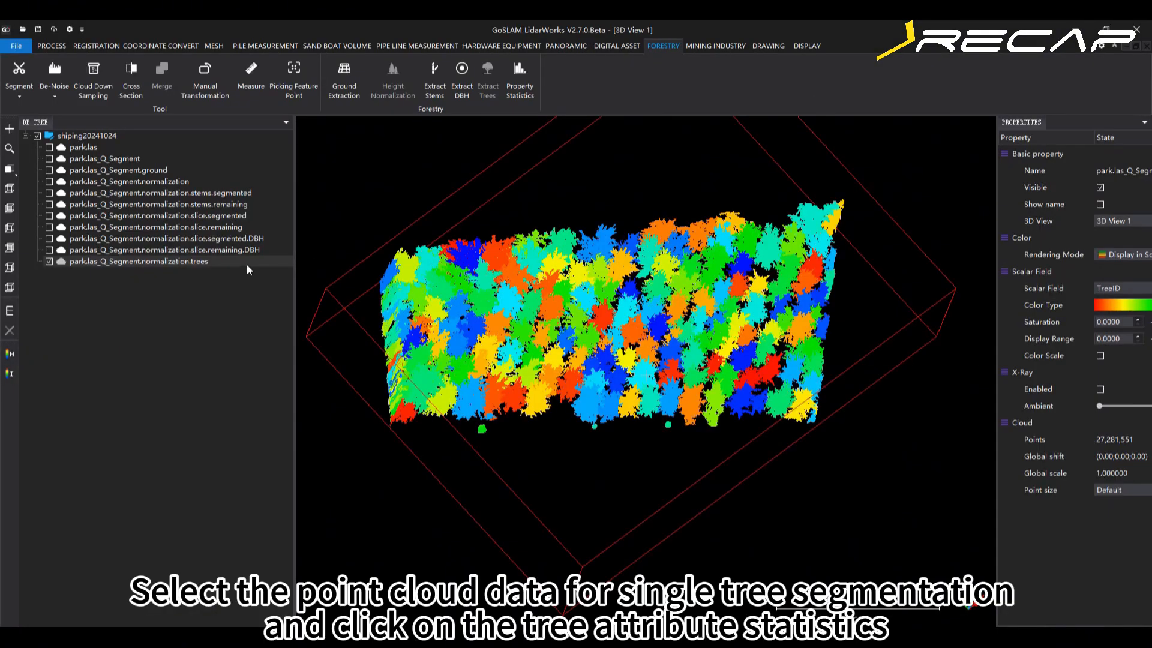
Run property statistics on the segmented trees cloud using the park.las_Q_Segment.normalization.config file.
{"action": "left_click", "coordinate": [528, 90]}
{"action": "left_click", "coordinate": [262, 296]}
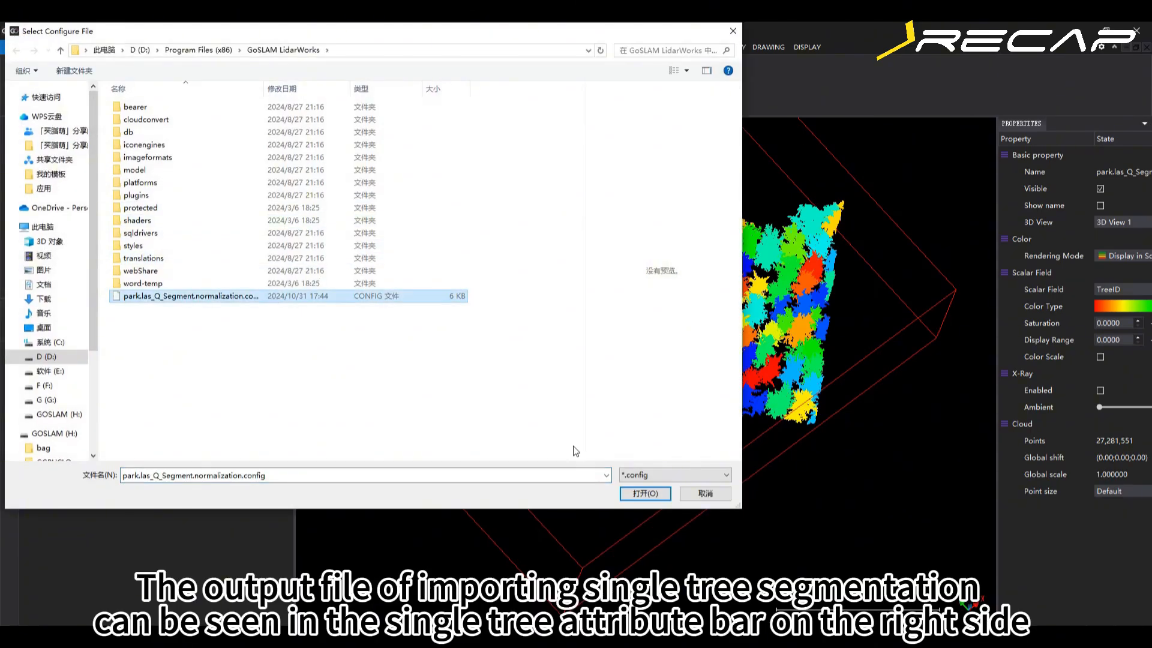
{"action": "left_click", "coordinate": [637, 494]}
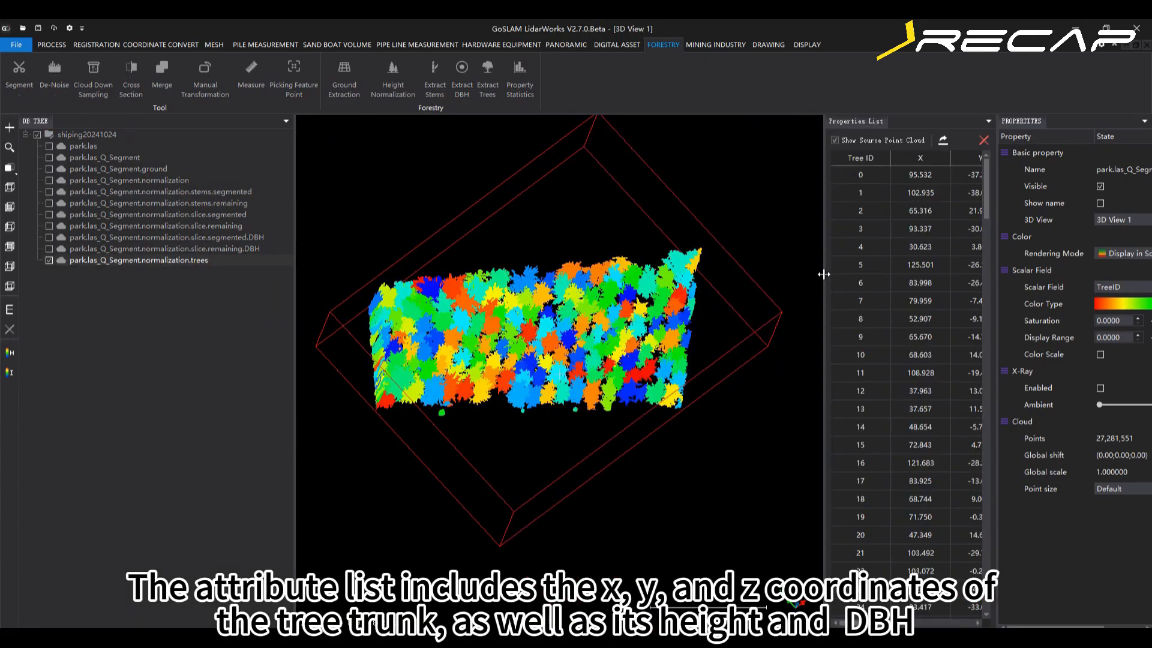
Widen the tree properties list and browse its coordinate and height records.
{"action": "left_click_drag", "start_coordinate": [824, 274], "coordinate": [735, 274]}
{"action": "scroll", "coordinate": [843, 282], "scroll_direction": "down", "scroll_amount": 15}
{"action": "scroll", "coordinate": [844, 282], "scroll_direction": "up", "scroll_amount": 1}
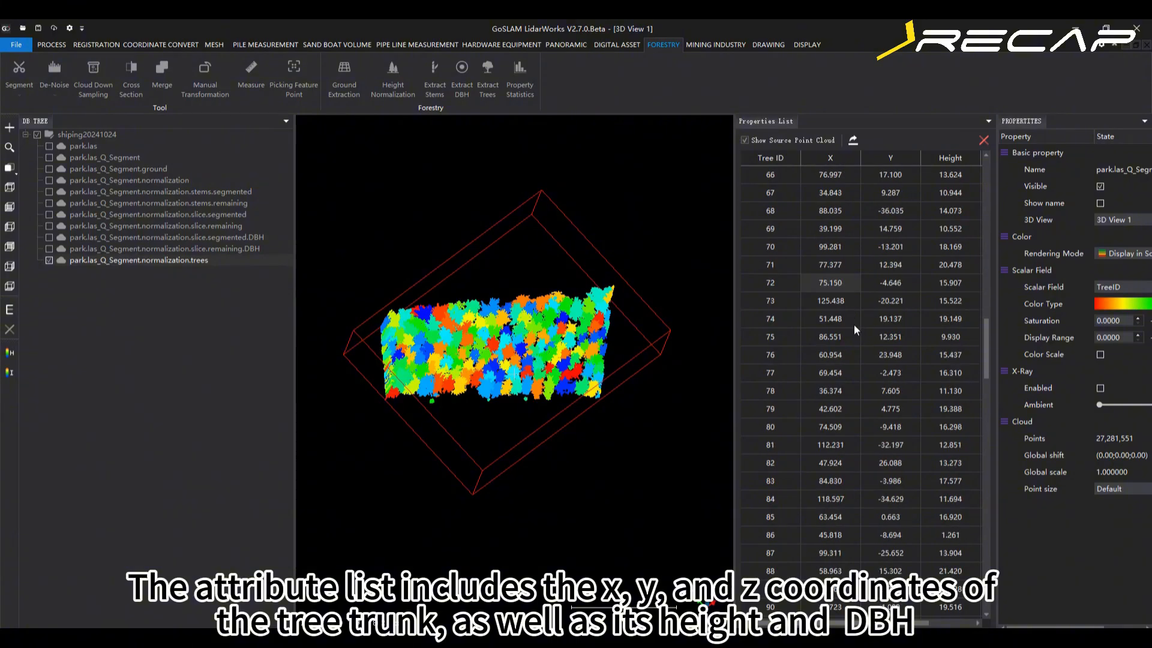
Highlight individual trees in the cloud from their list records, including Tree IDs 48, 53, 54 and 57.
{"action": "left_click", "coordinate": [866, 224]}
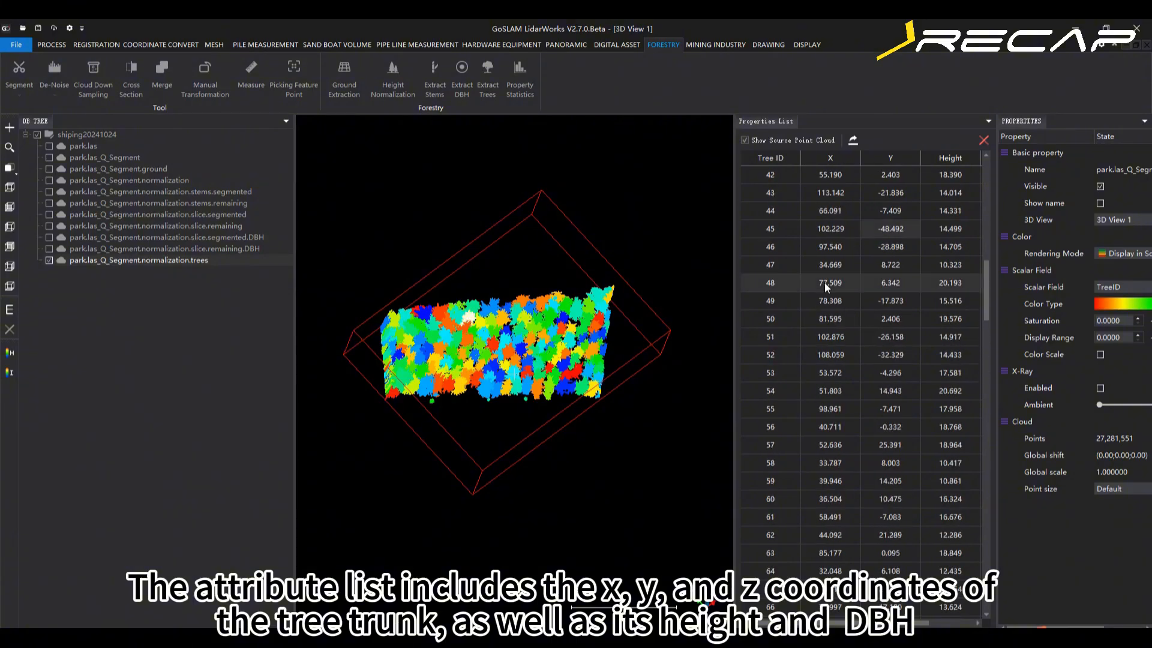
{"action": "double_click", "coordinate": [824, 282]}
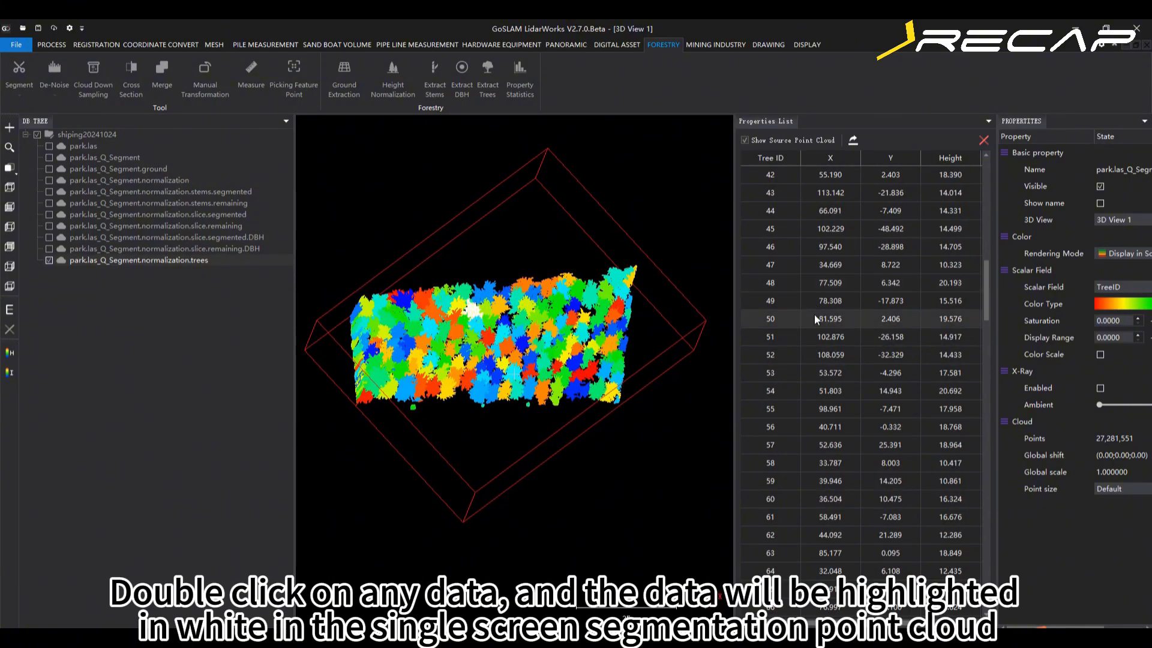
{"action": "double_click", "coordinate": [833, 376]}
{"action": "double_click", "coordinate": [840, 391]}
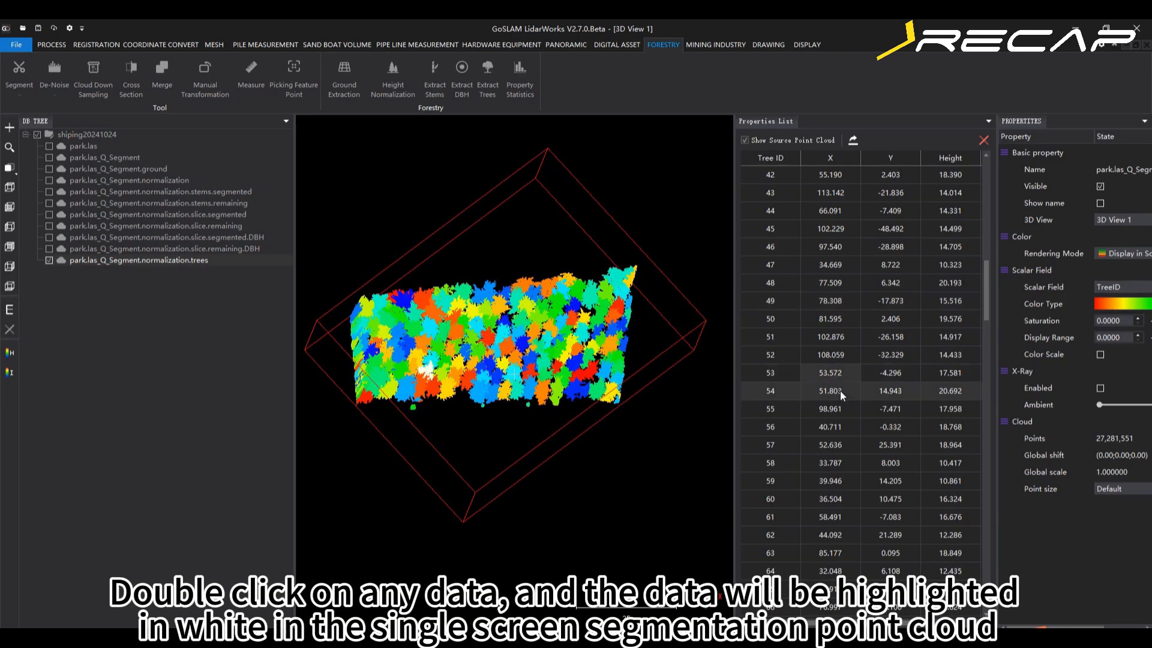
{"action": "double_click", "coordinate": [835, 444]}
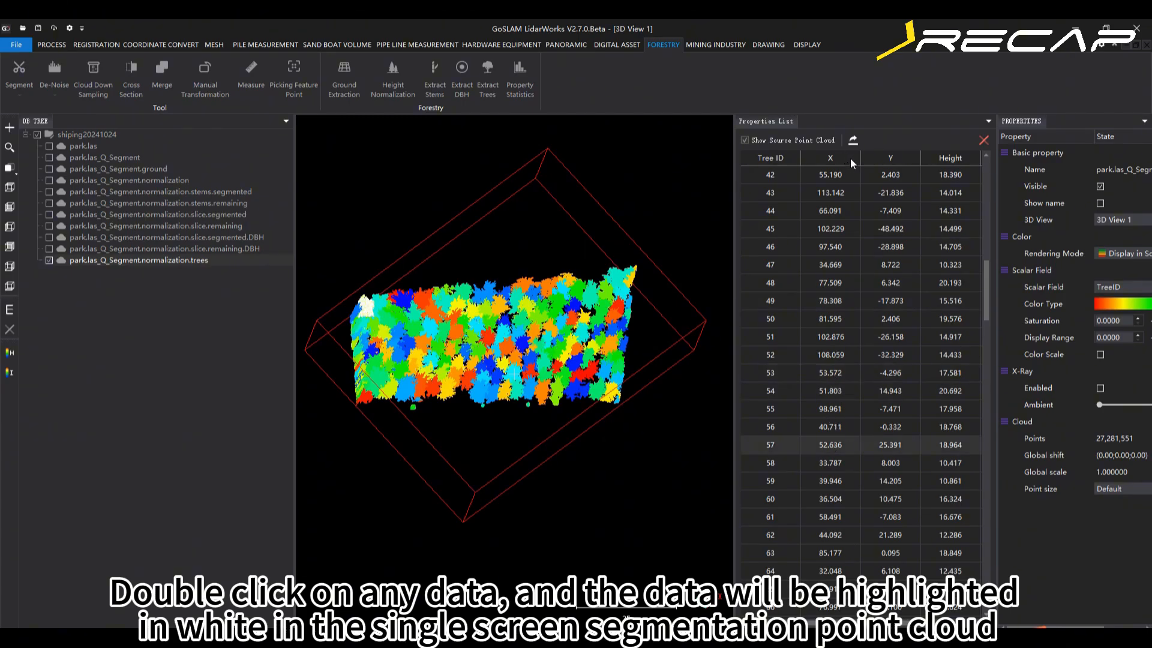
Export the tree properties list as park.las_Q_Segment.normalization.trees.csv and open the exported table from File Explorer.
{"action": "left_click", "coordinate": [853, 141]}
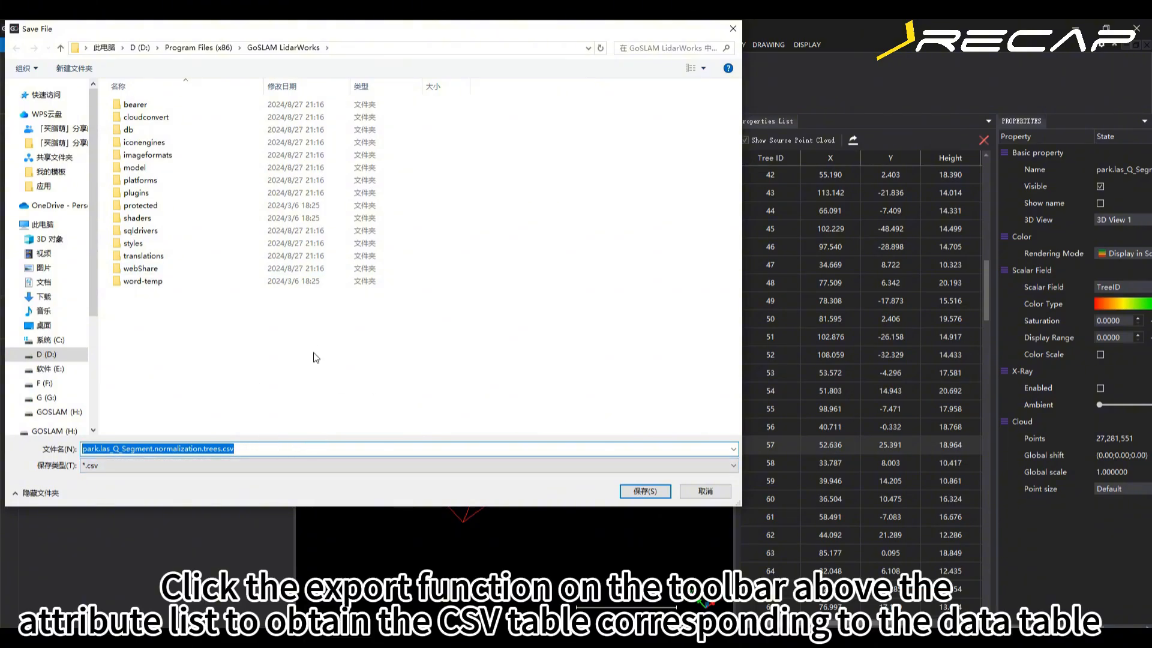
{"action": "left_click", "coordinate": [645, 491]}
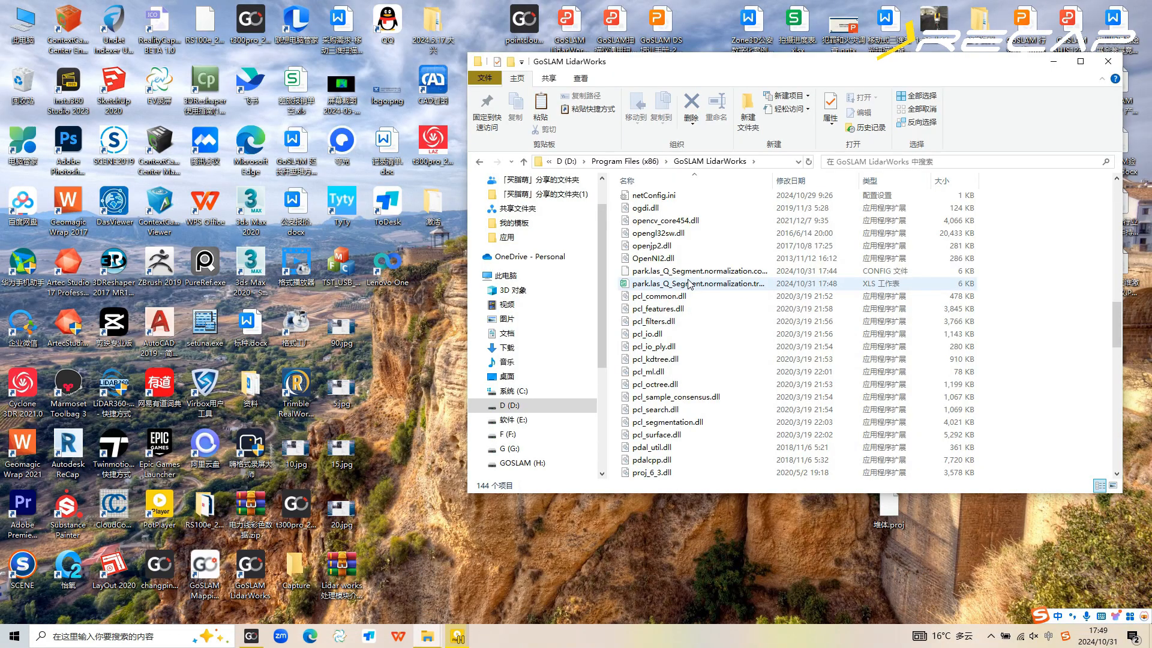
{"action": "double_click", "coordinate": [689, 283]}
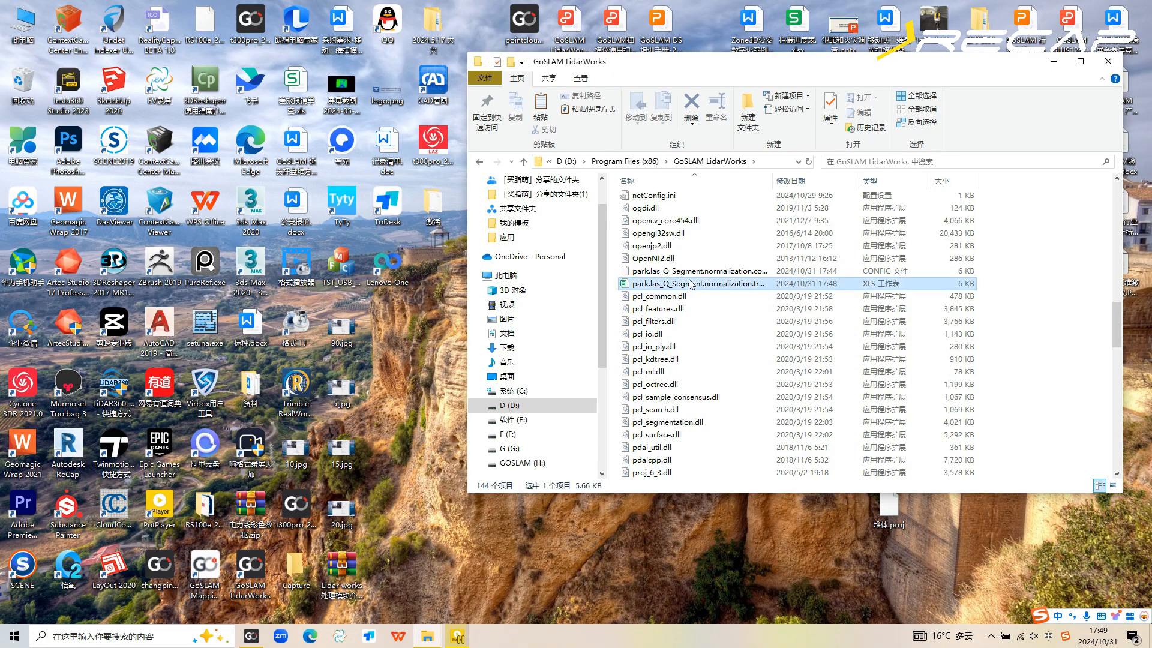